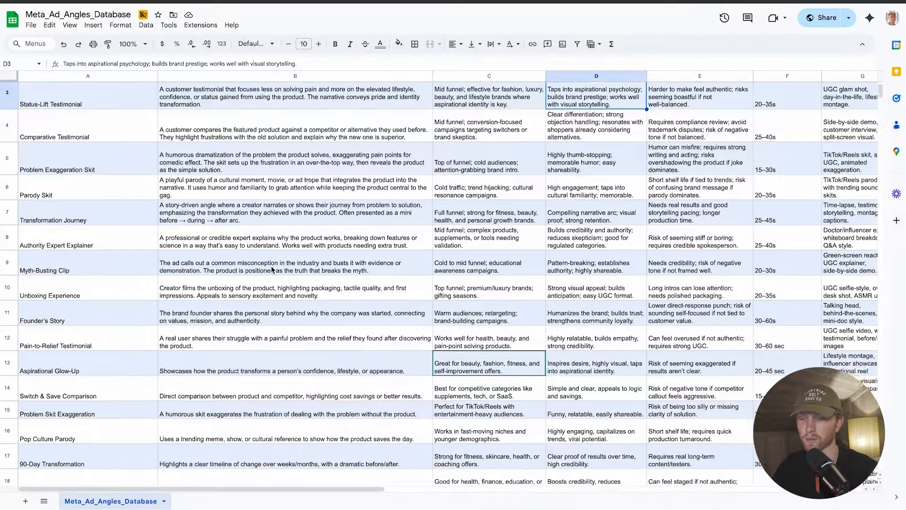
Examine the ad angle database's columns, from Angle and Use Case through Content Format Variants and Psychological Trigger to Example Hook Lines.
scroll(271, 265, up, 4)
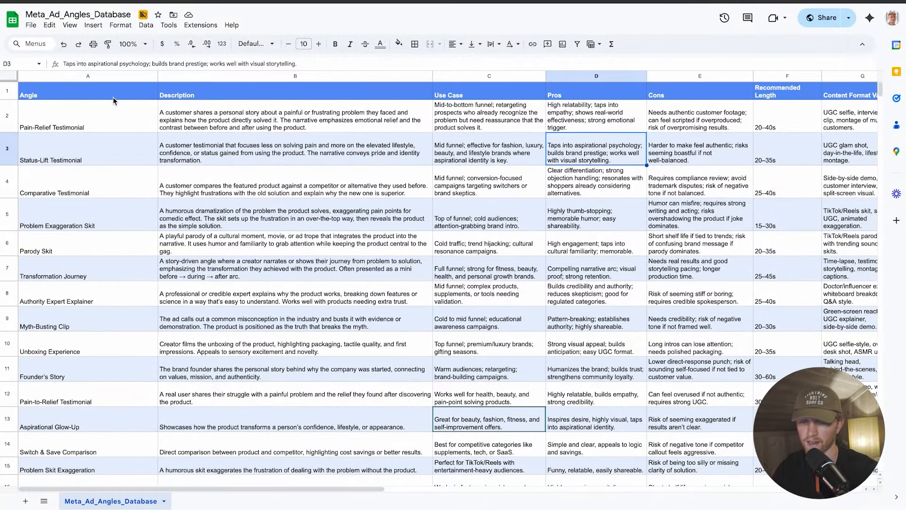
click(554, 97)
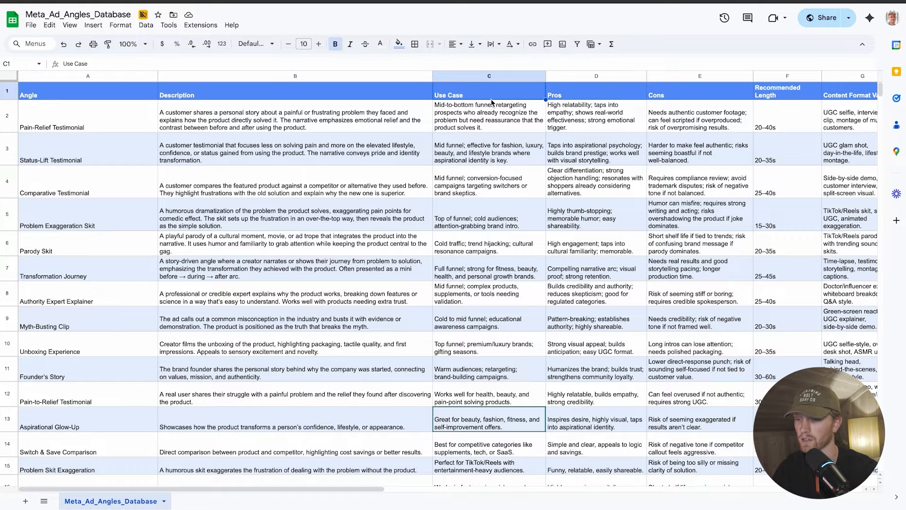
scroll(483, 97, right, 3)
scroll(483, 99, right, 4)
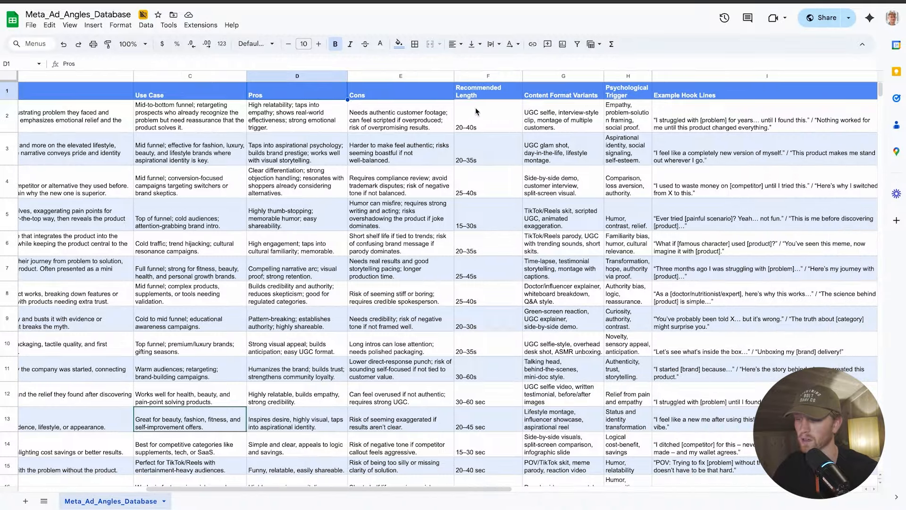
click(579, 96)
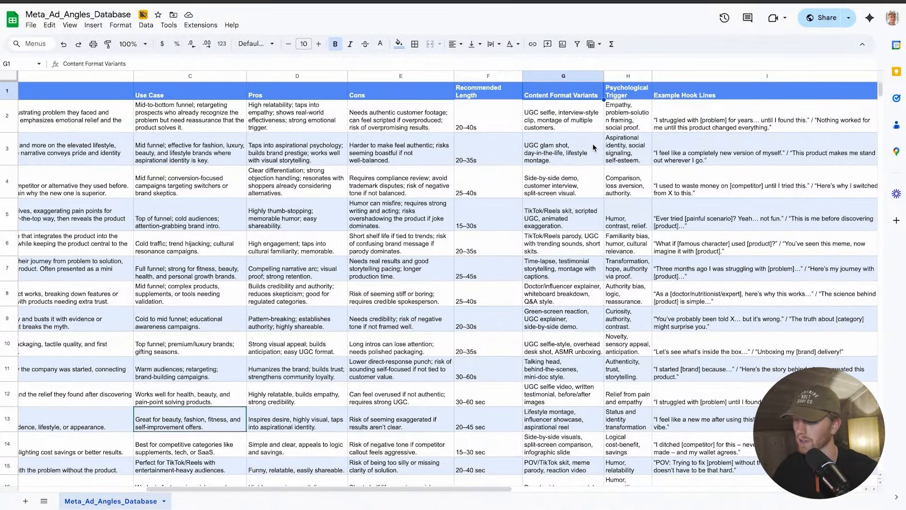
click(624, 97)
scroll(624, 96, right, 4)
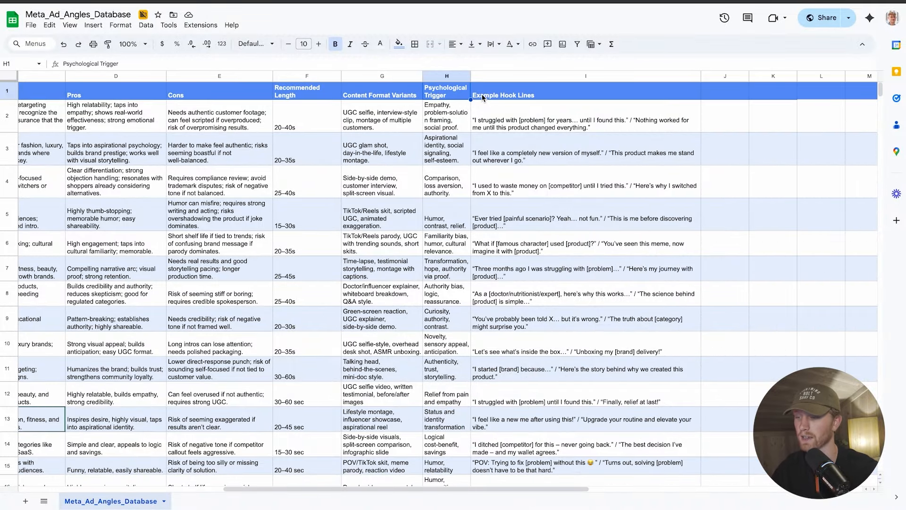
click(520, 93)
scroll(462, 174, down, 1)
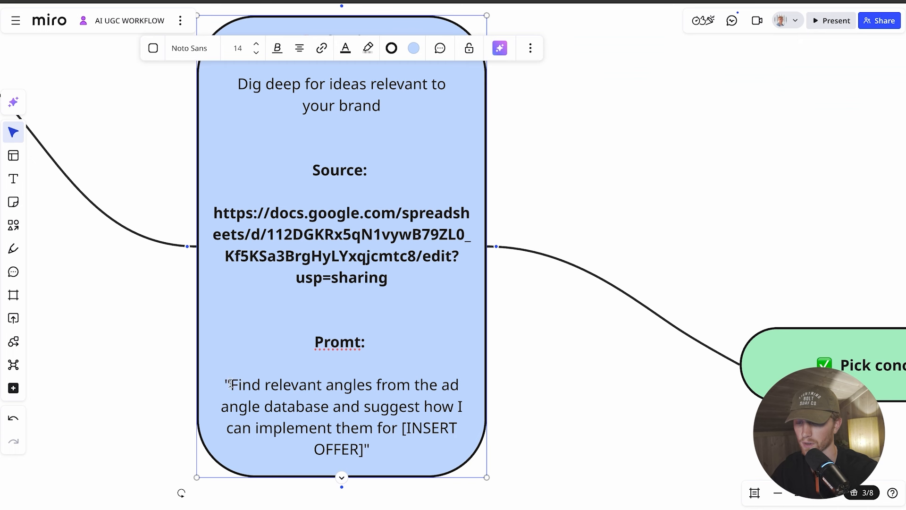
Copy the angle-finding prompt from the Miro board into the Creative Strategist GPT, replacing the offer placeholder with "Tropicfeel backpack".
drag(229, 384, 362, 456)
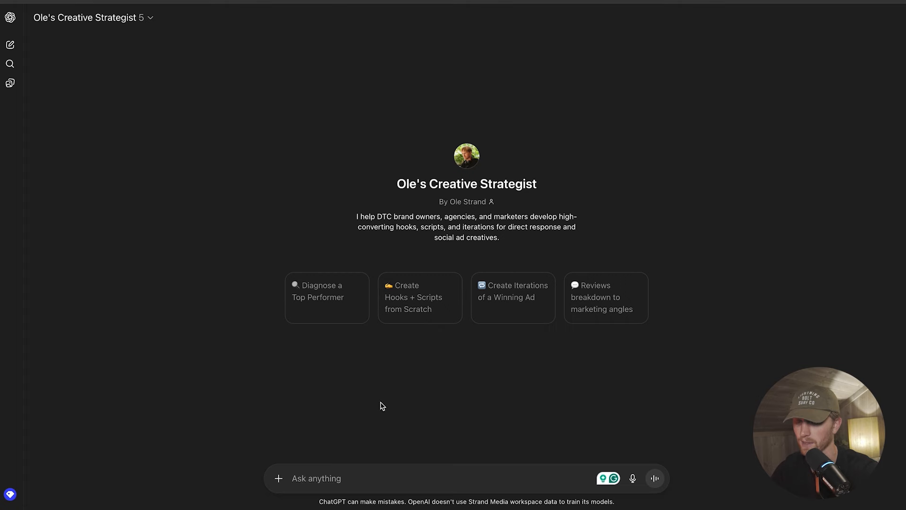
text(Find relevant angles from the ad angle database and suggest how I can implement them for [INSERT OFFER])
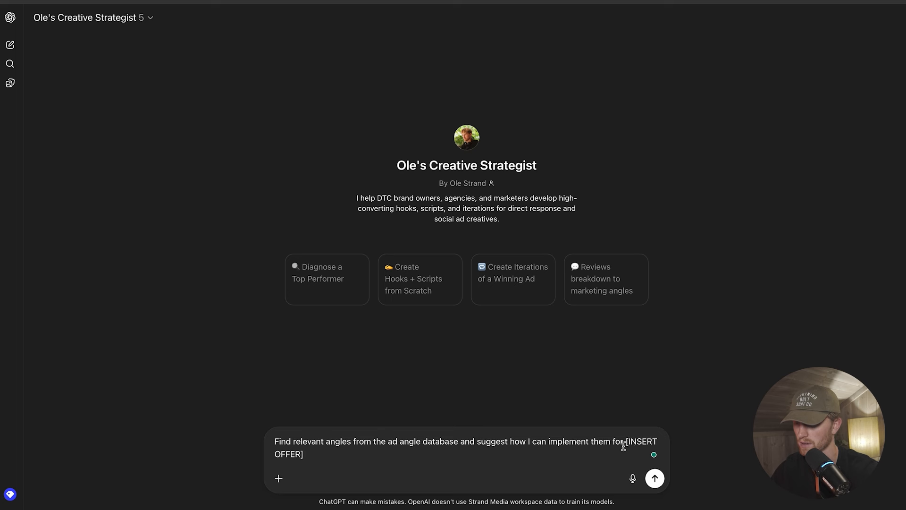
drag(626, 443, 662, 445)
key(BackSpace)
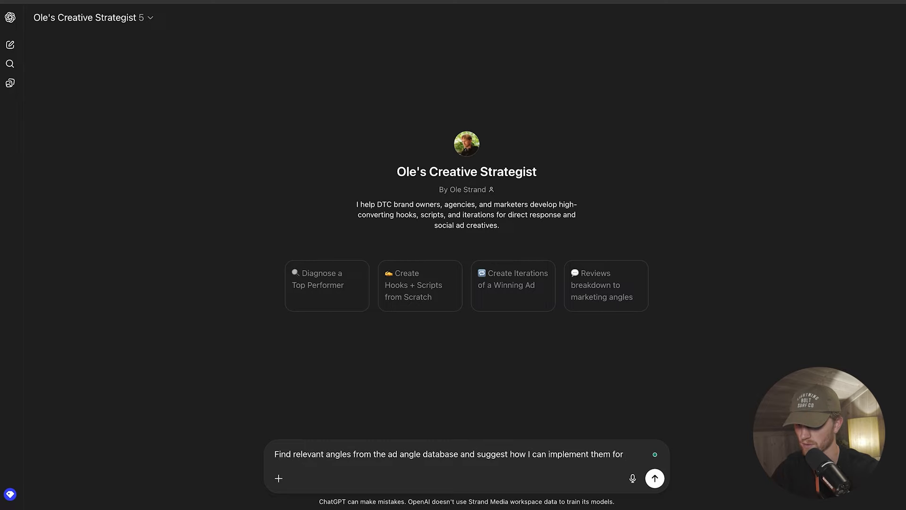
text(Tr)
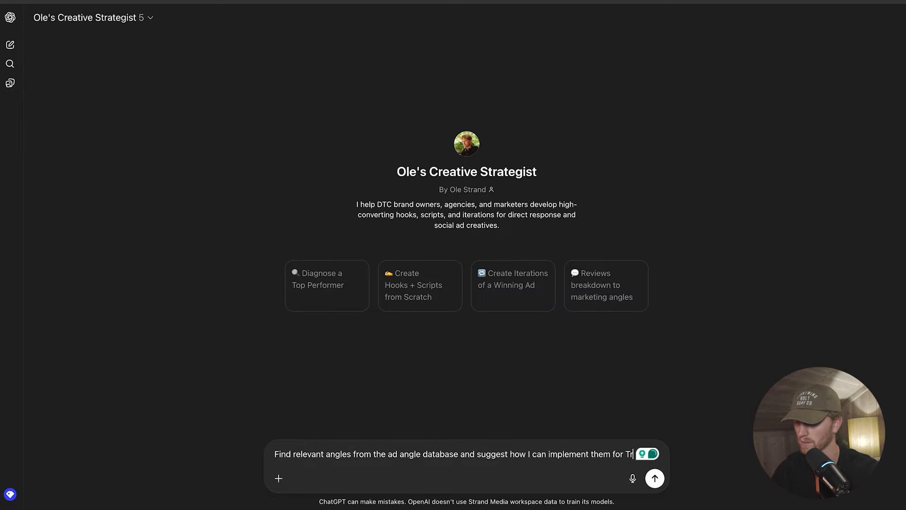
text(opicfe)
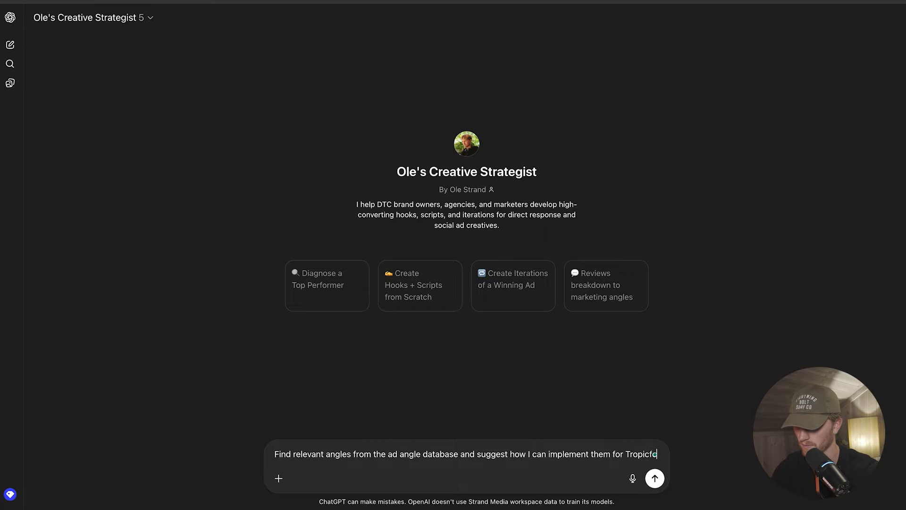
text(el backpack)
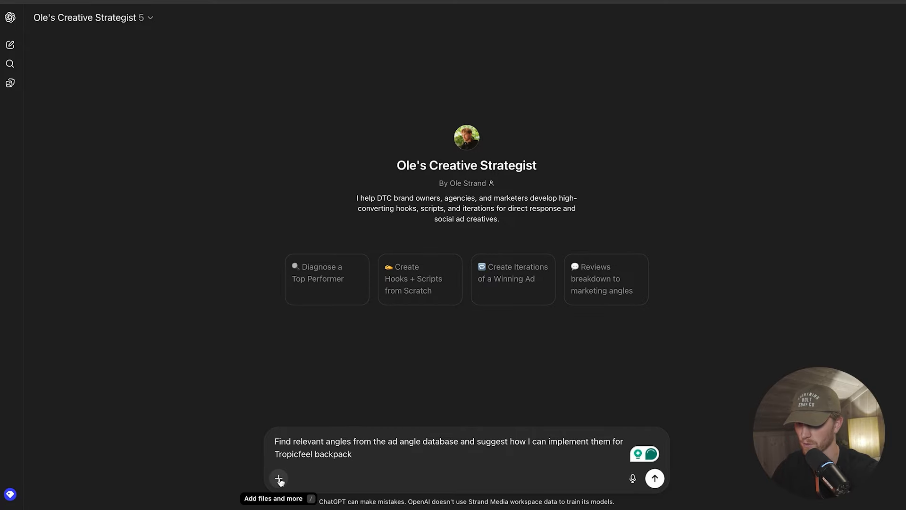
Attach TF reviews.csv, the TropicFeel case-study PDF and the Tropicfeel brief PDF, and send the prompt.
click(278, 478)
click(309, 401)
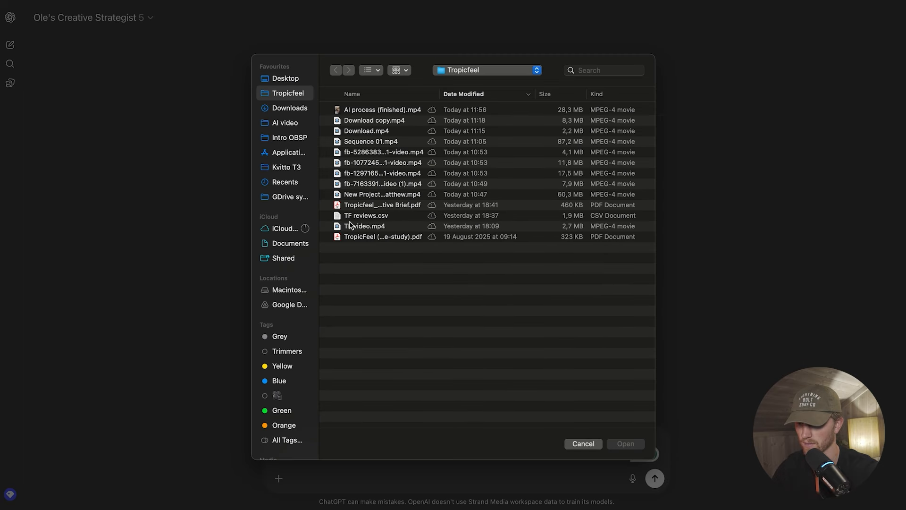
click(370, 216)
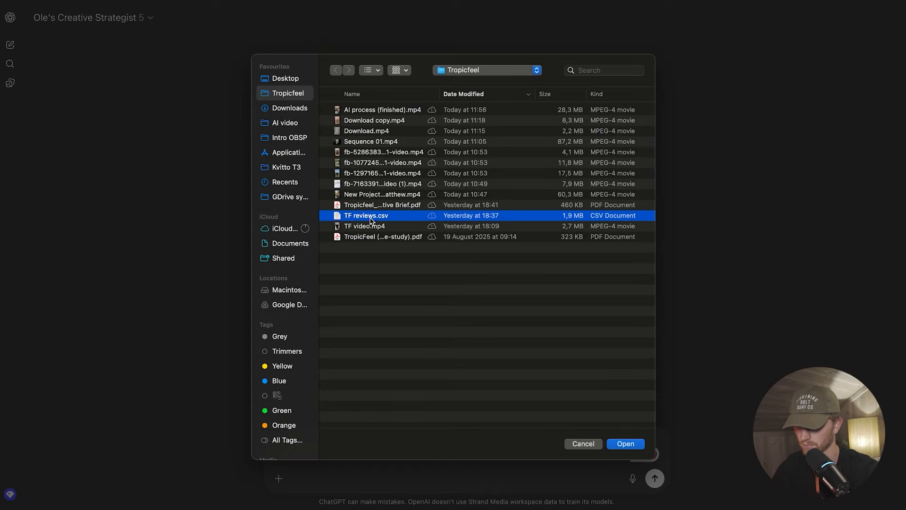
super+click(374, 237)
super+click(372, 205)
click(619, 443)
click(654, 478)
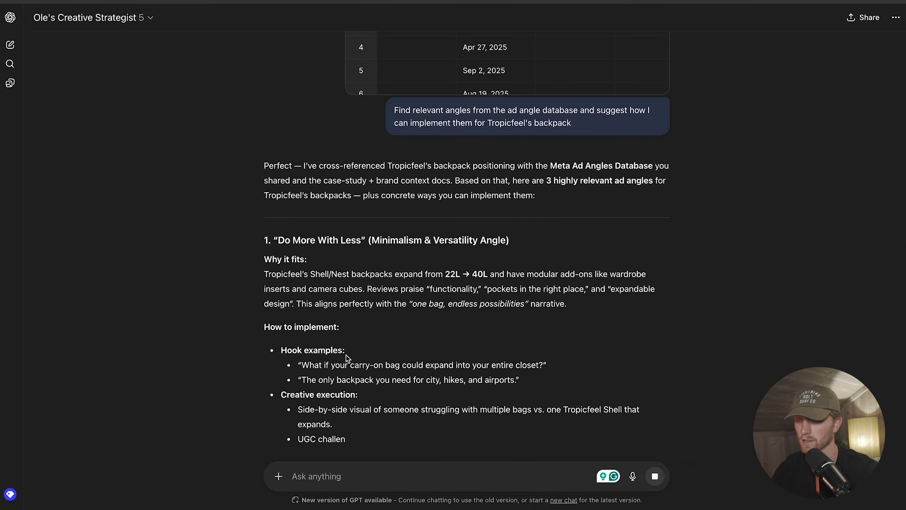
Read through the suggested ad angles for the backpack, including their hook examples, creative executions and angle priorities.
scroll(326, 282, down, 2)
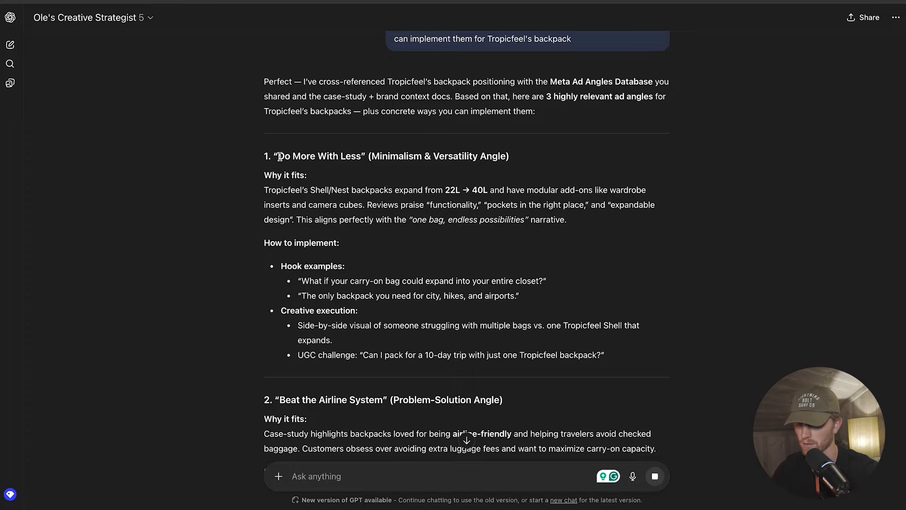
drag(264, 159, 423, 169)
scroll(373, 292, down, 4)
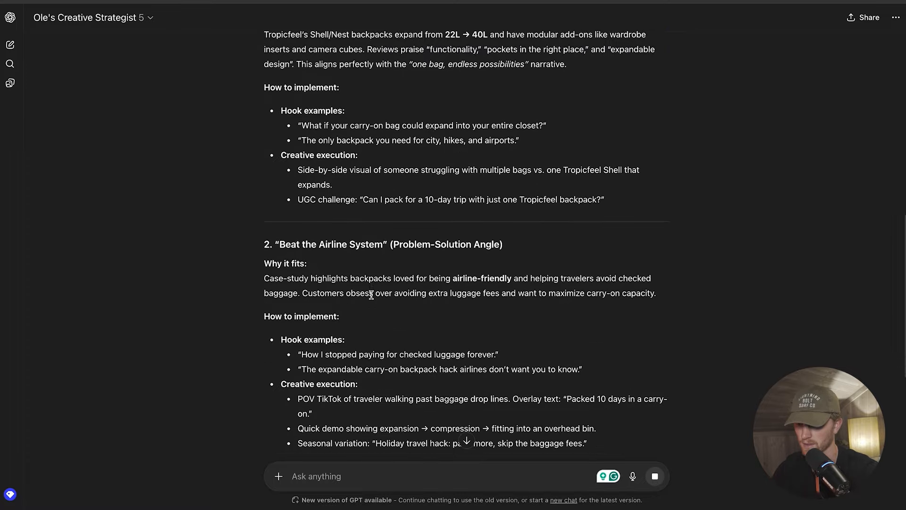
drag(280, 228, 393, 231)
click(380, 250)
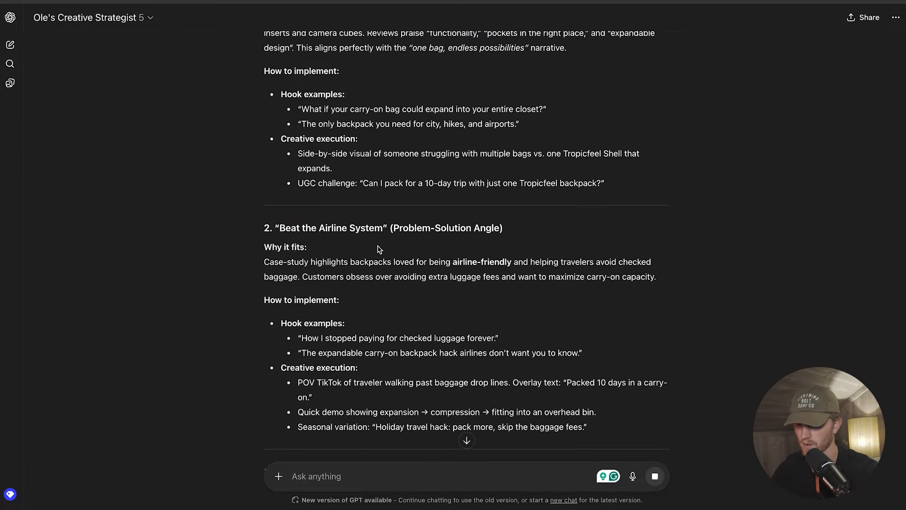
scroll(348, 253, down, 6)
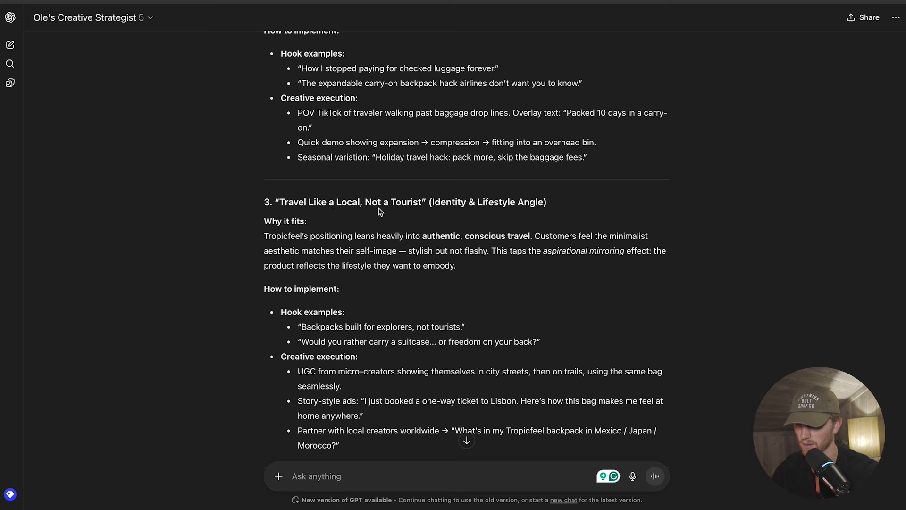
scroll(490, 204, down, 6)
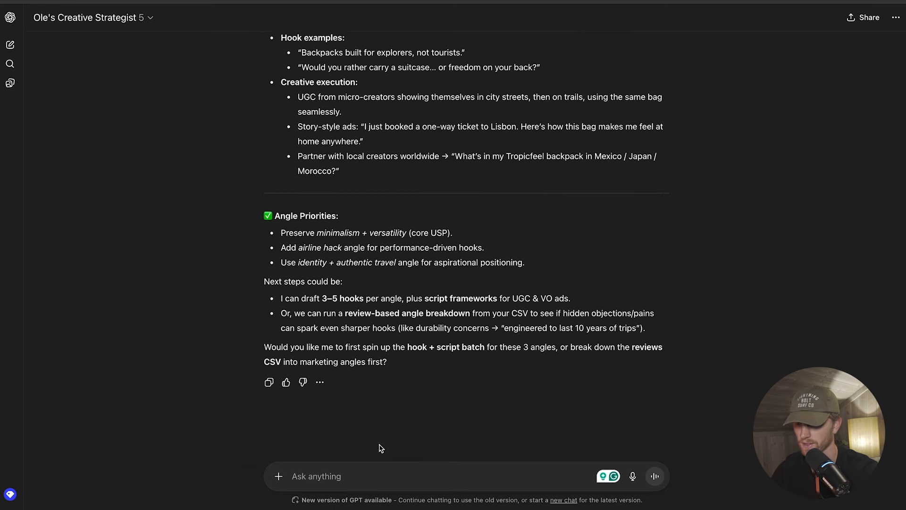
Send a follow-up asking for angles that tap into 1st person video ad style.
click(343, 474)
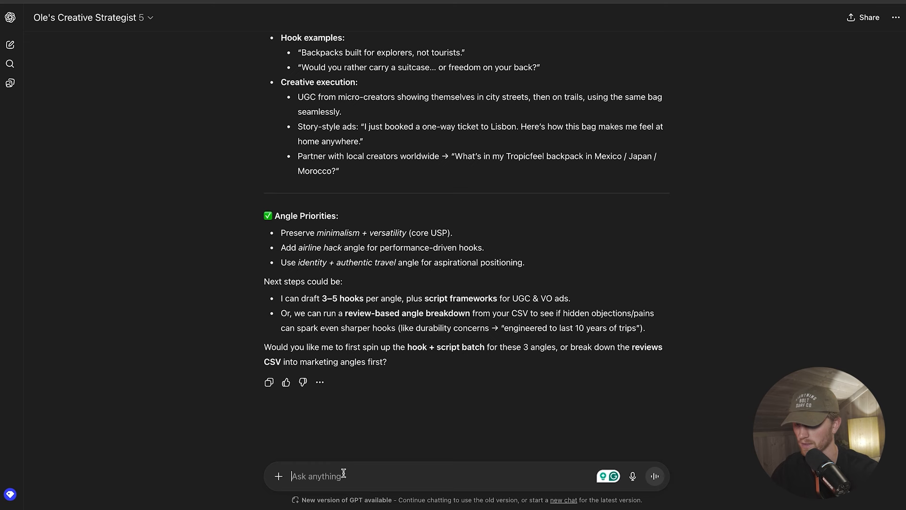
text(I want angles that )
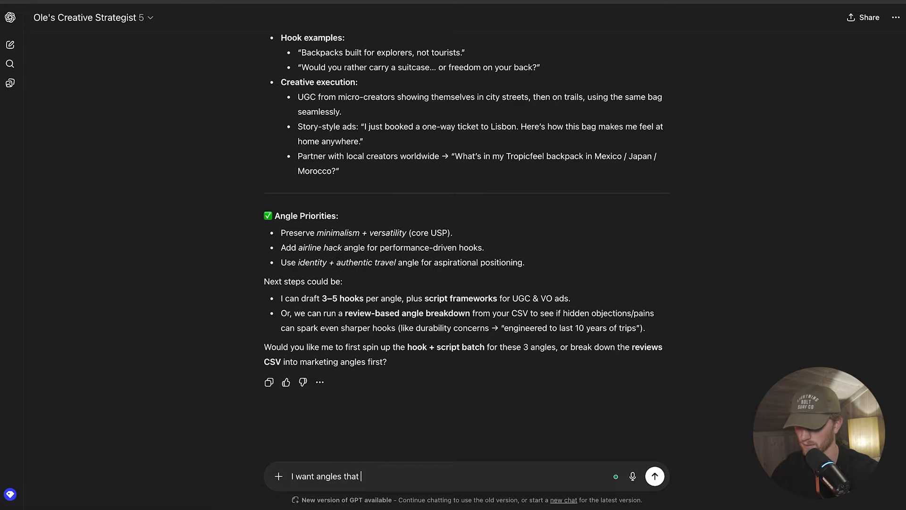
text(tap into 1st person video a)
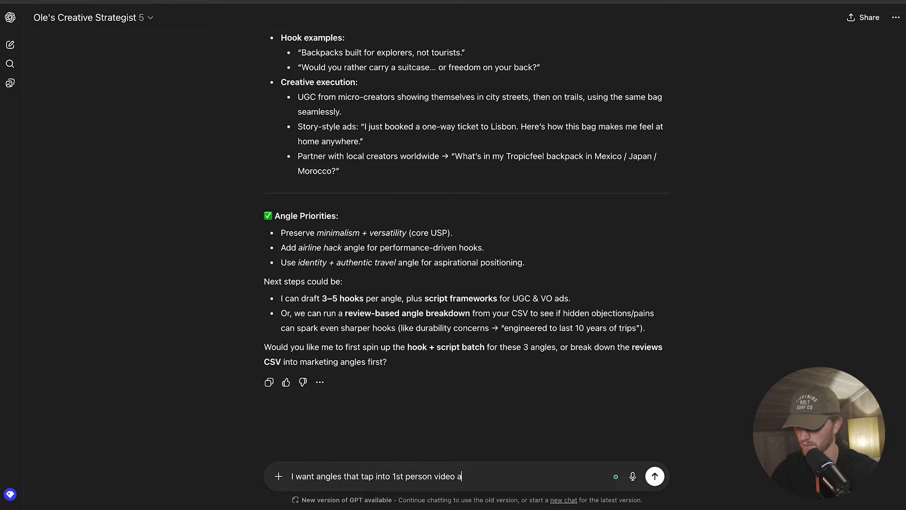
text(d sty)
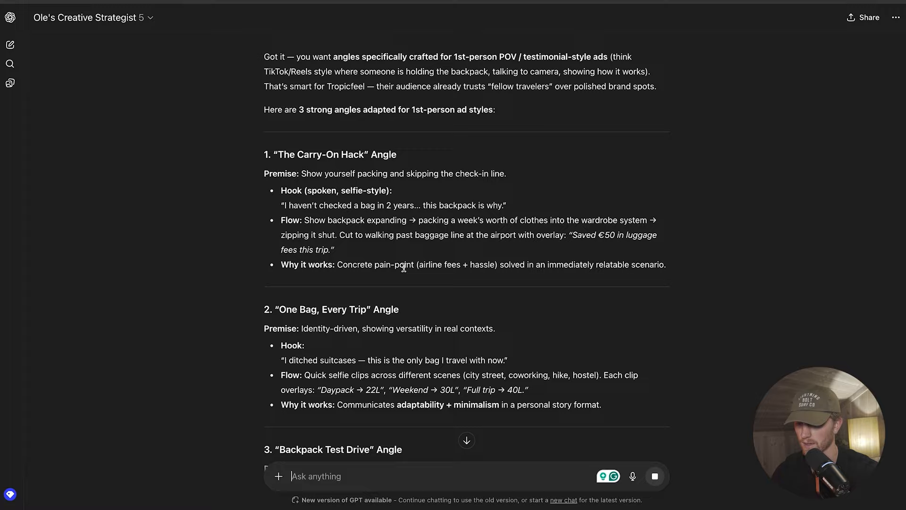
Review the first-person angles, focusing on "One Bag, Every Trip", and check the products on the Tropicfeel website.
scroll(405, 270, down, 2)
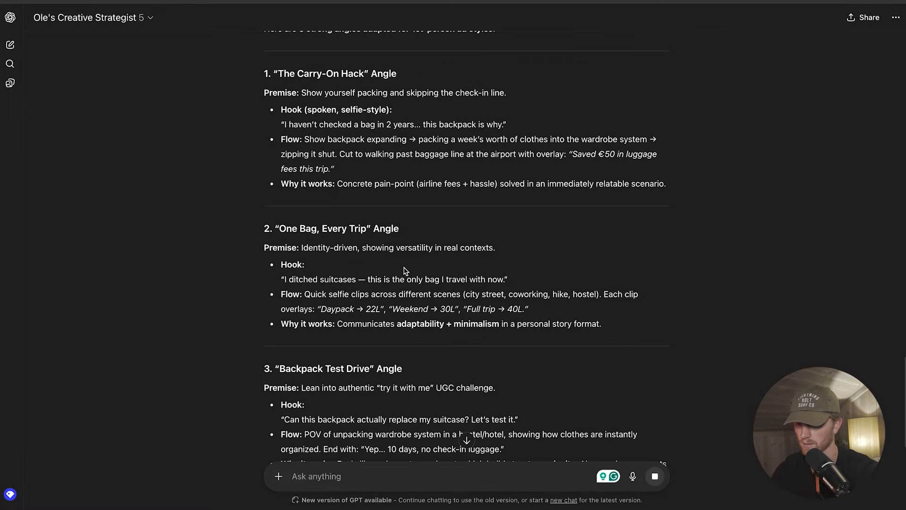
scroll(295, 227, down, 1)
double_click(286, 189)
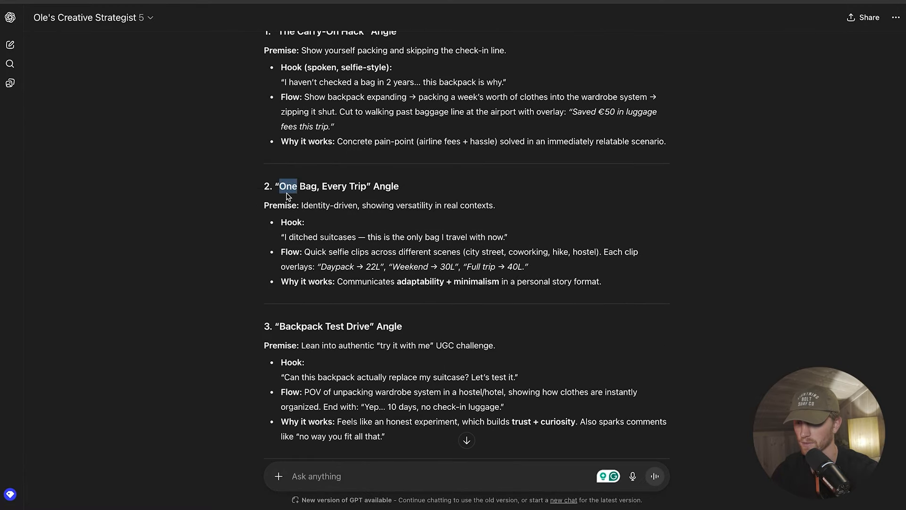
triple_click(286, 195)
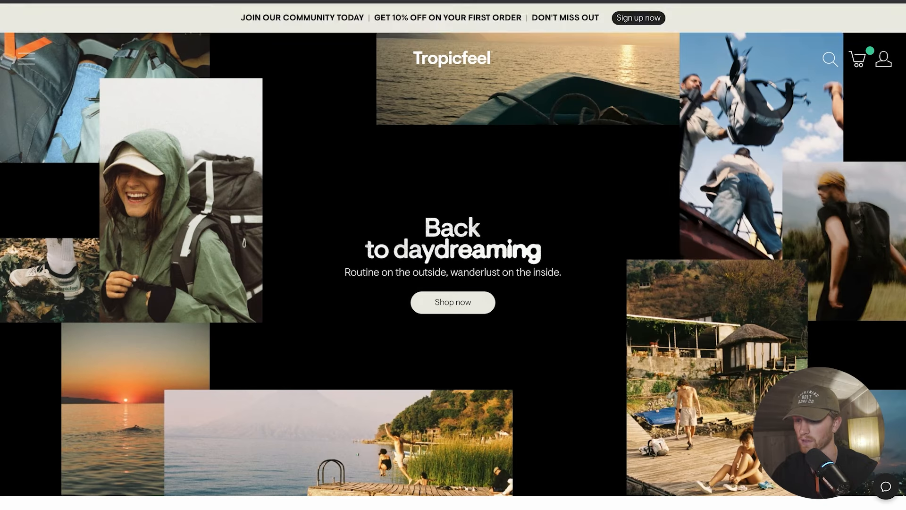
scroll(417, 202, down, 10)
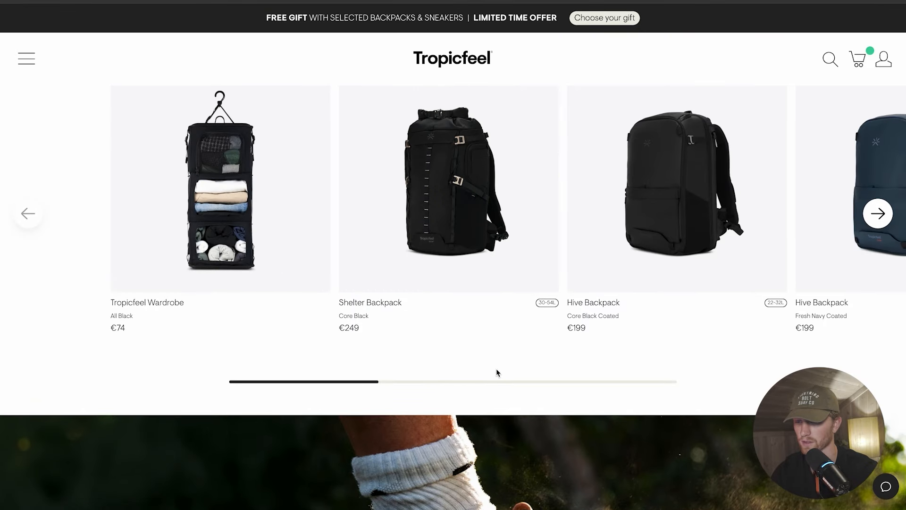
scroll(423, 395, up, 1)
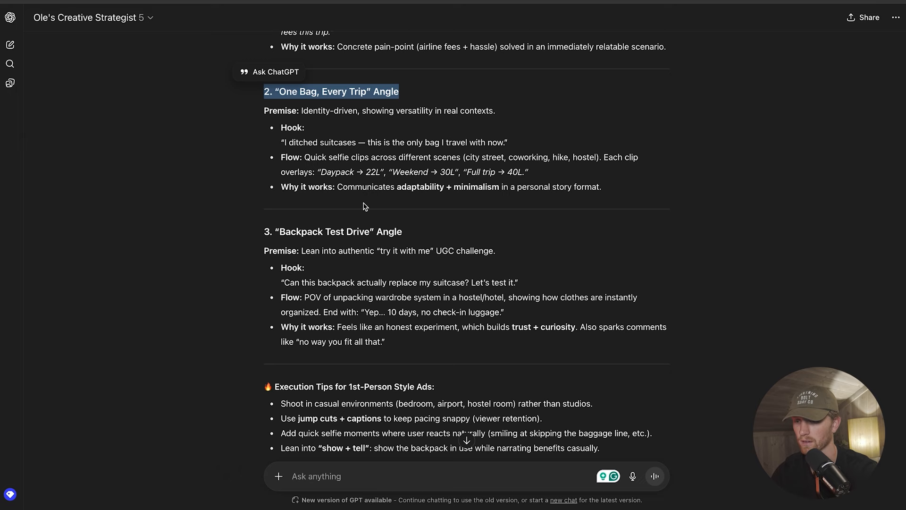
Back in ChatGPT, quote the "One Bag, Every Trip" angle and ask for a version that taps into the use of the wardrobe system.
scroll(364, 206, down, 2)
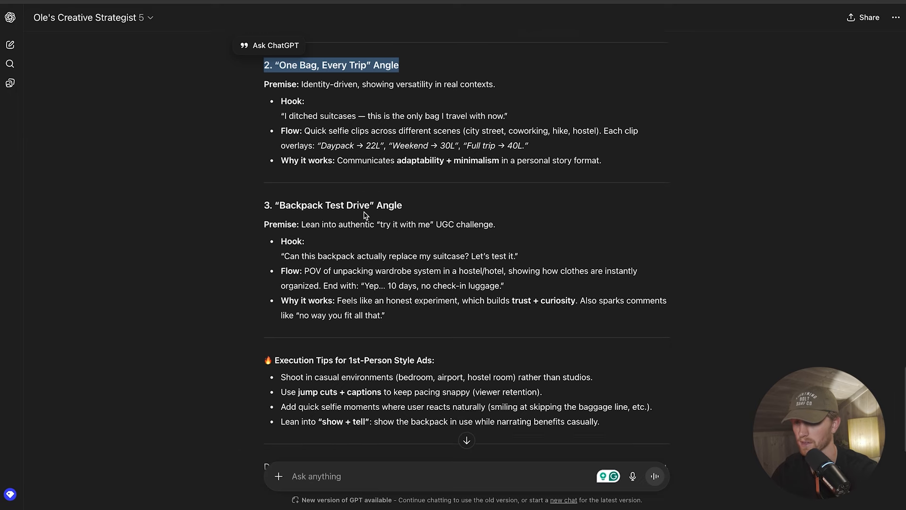
scroll(365, 206, up, 4)
drag(400, 191, 262, 195)
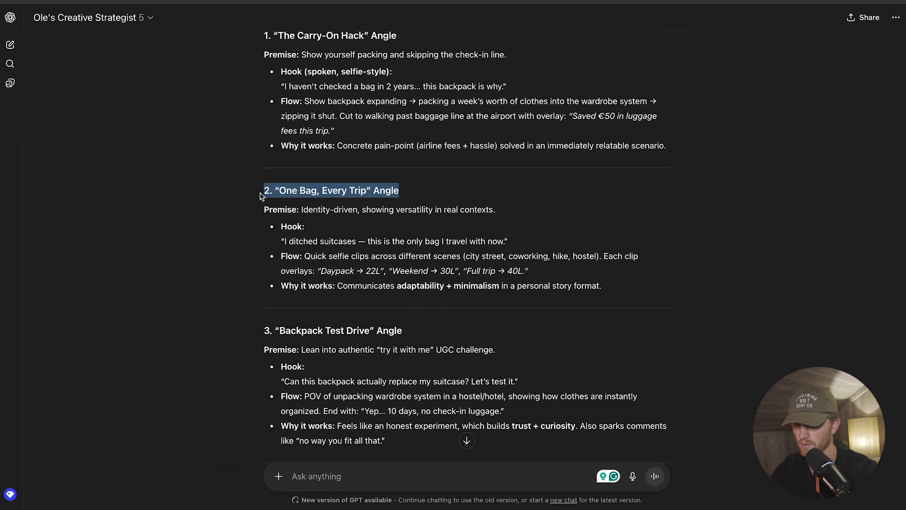
click(276, 170)
text(I want this but )
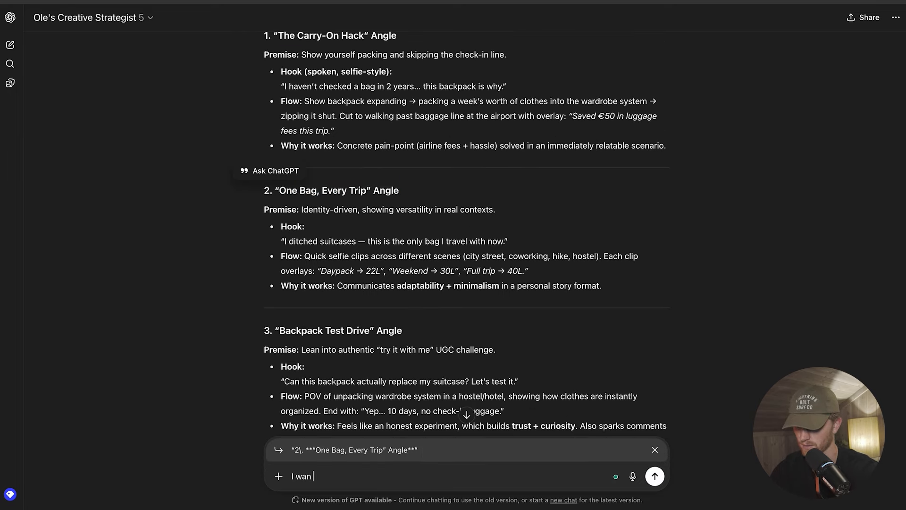
text(ta into the use of the wardrobe system)
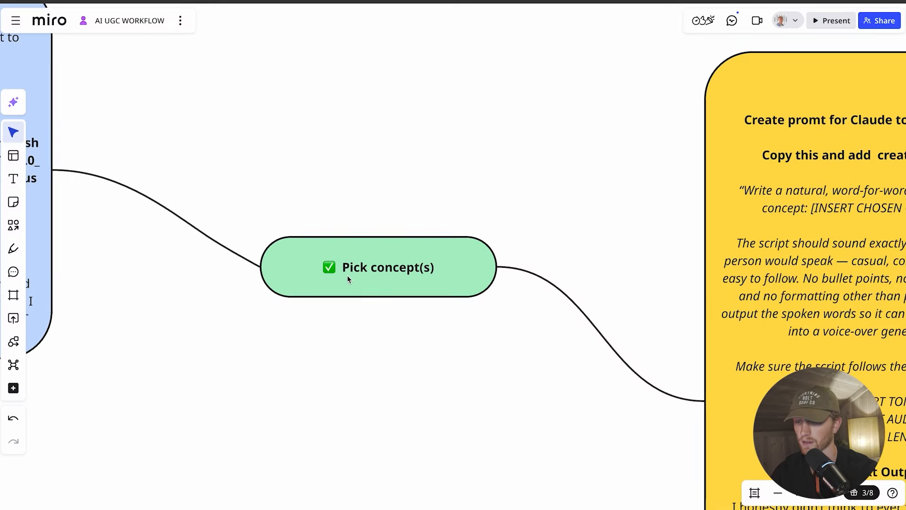
On the Miro board, go past Pick concept(s) and read the prompt template for creating voice-overs with Claude.
scroll(347, 275, up, 3)
scroll(347, 275, right, 6)
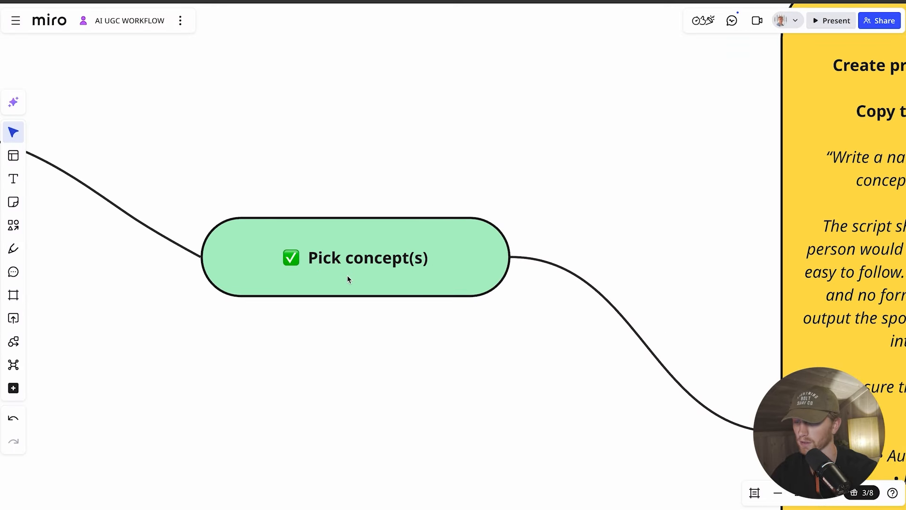
scroll(348, 279, right, 4)
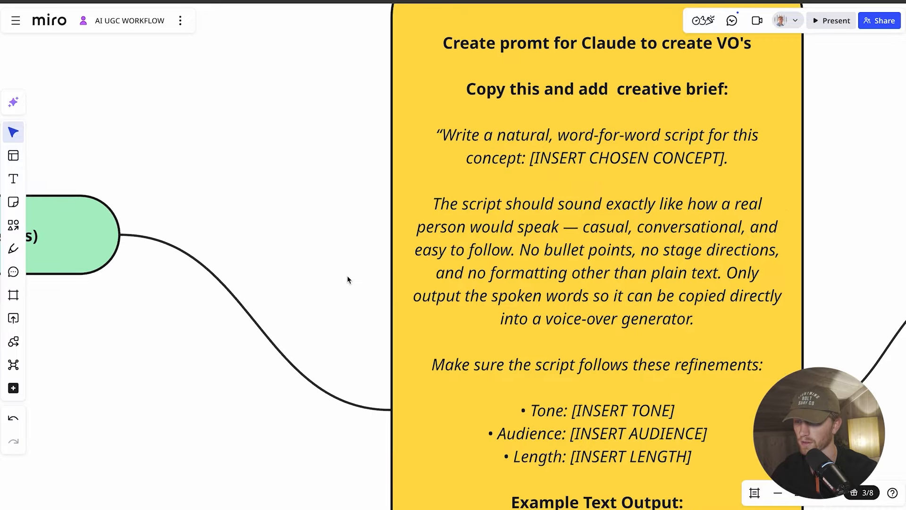
scroll(347, 276, down, 3)
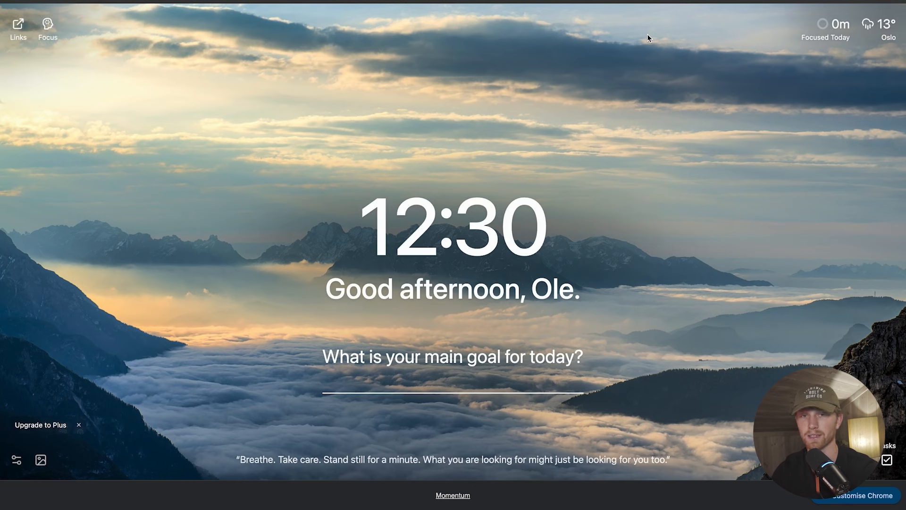
Open Claude and compose a message from the angle "The Backpack That Unpacks Itself" followed by the voice-over prompt template copied from Miro.
text(clau)
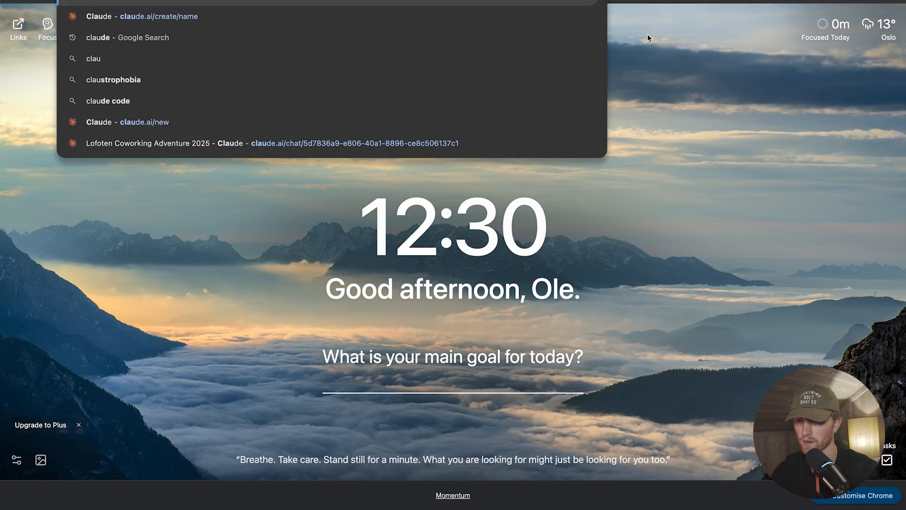
key(Return)
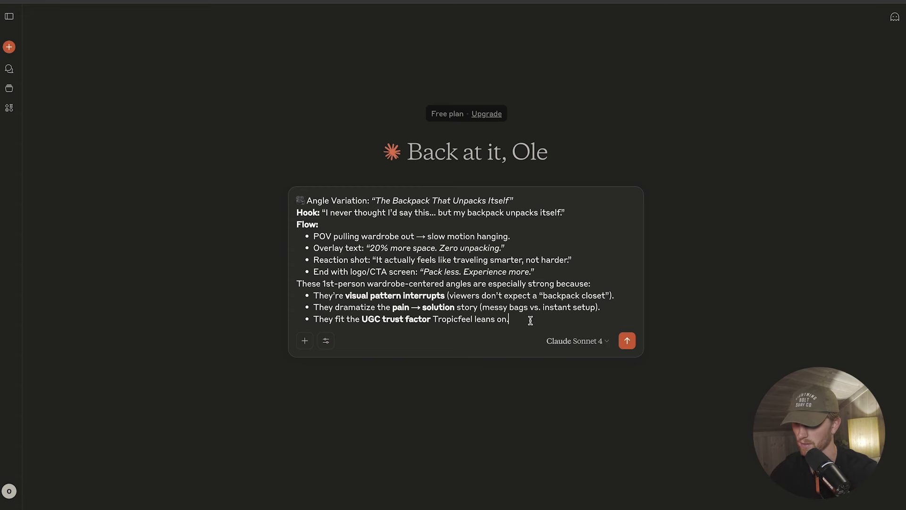
key(shift+Return)
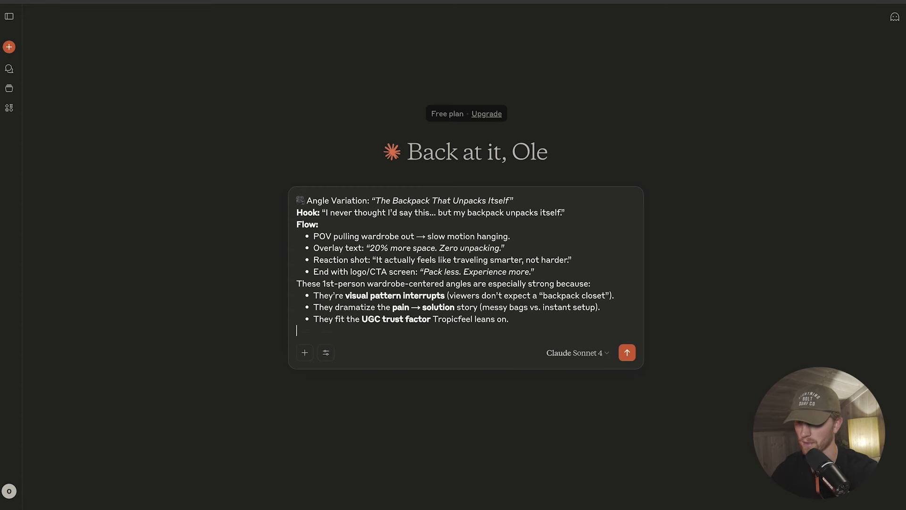
key(shift+Return)
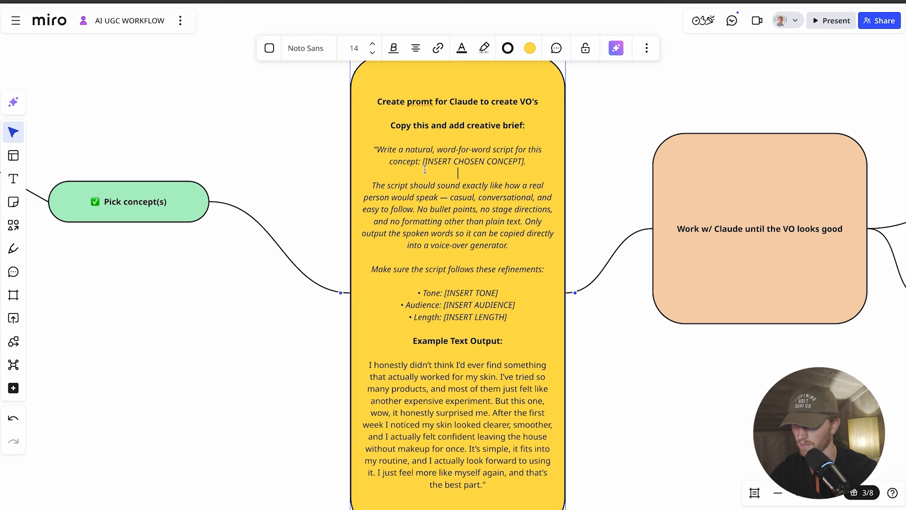
drag(375, 149, 482, 486)
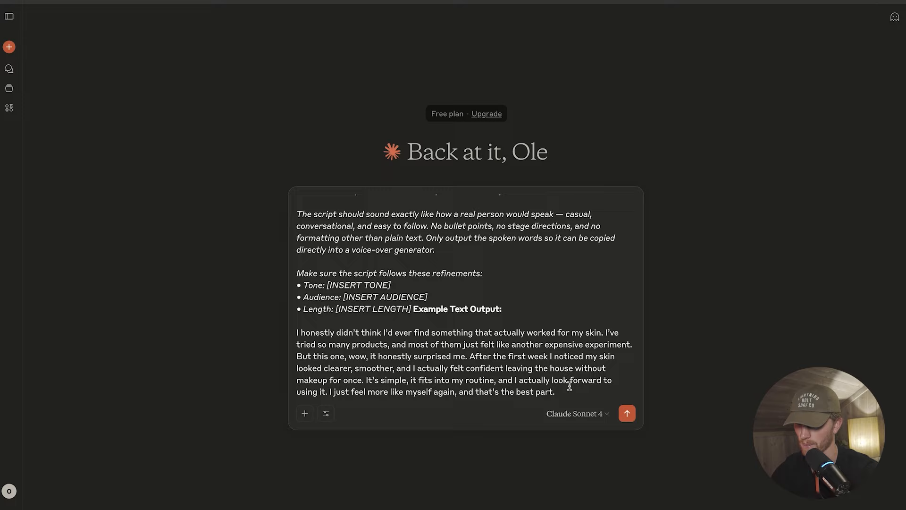
scroll(471, 386, down, 1)
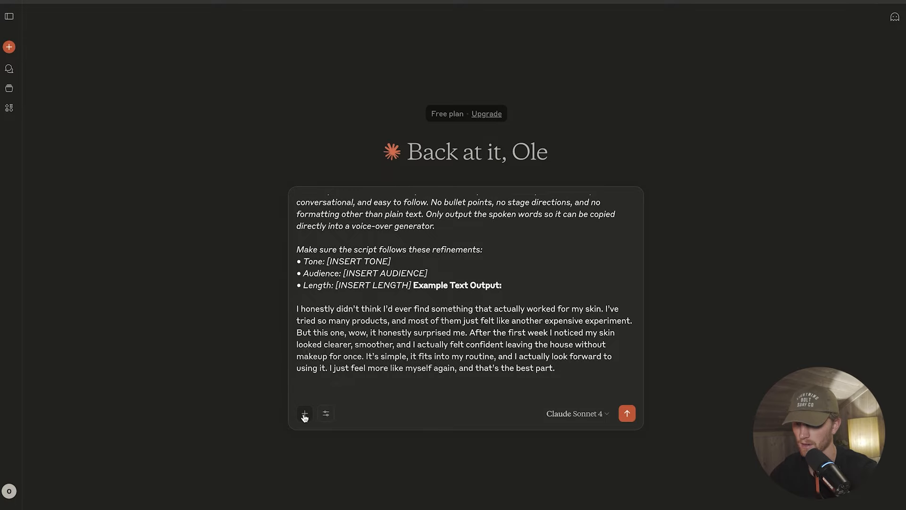
Attach the Tropicfeel creative brief PDF from the Tropicfeel folder to the message and send it.
click(304, 415)
click(357, 386)
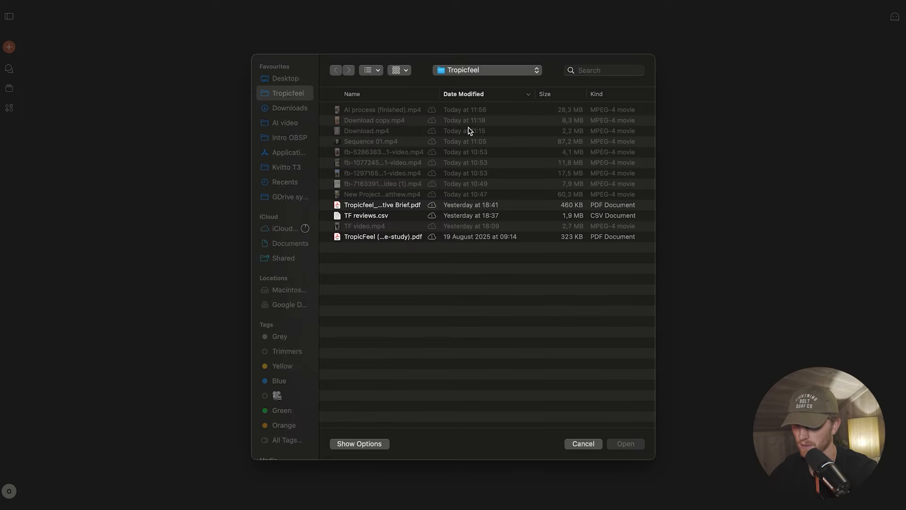
click(359, 205)
click(625, 443)
click(627, 397)
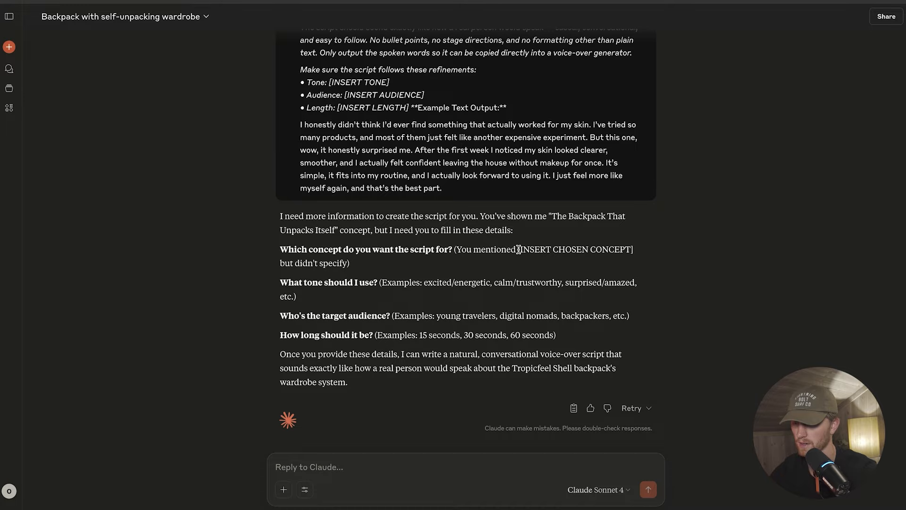
Start a reply with a "Concept:" bullet and add the full "The Backpack That Unpacks Itself" angle text copied from the first message.
drag(518, 249, 629, 259)
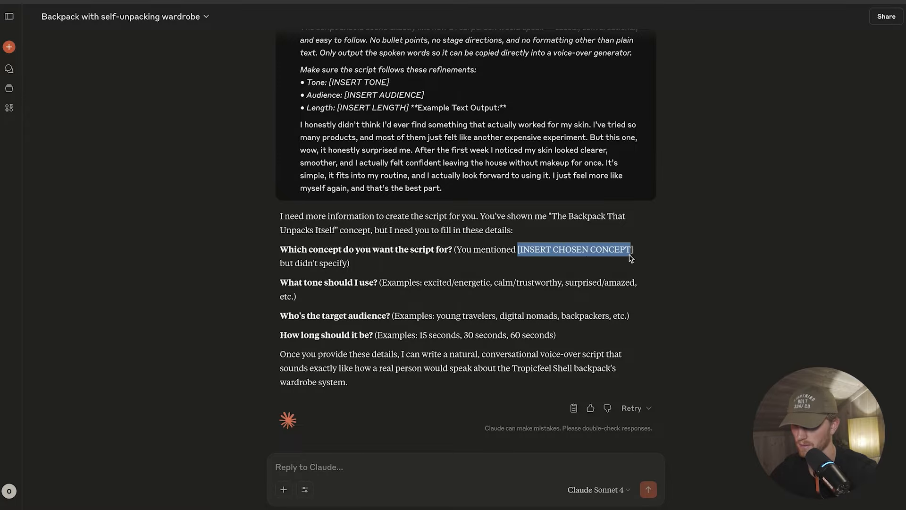
text(- Conc)
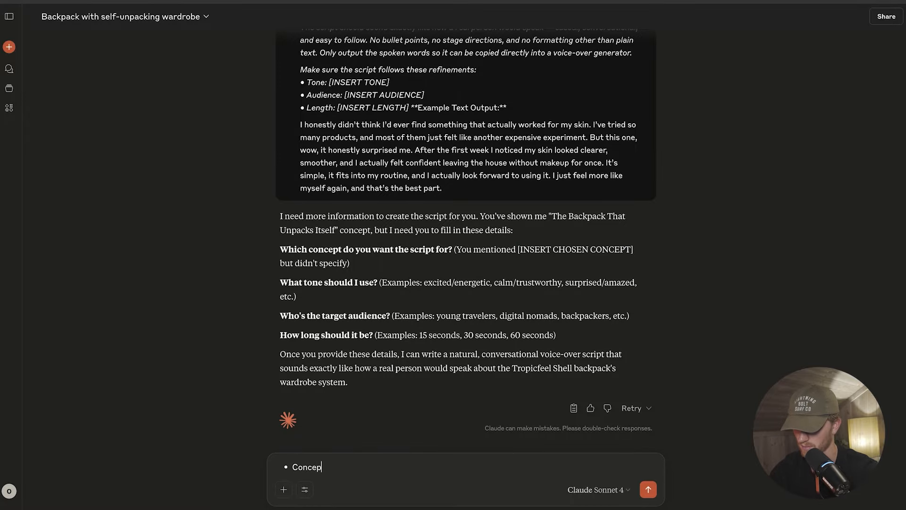
text(t:)
key(shift+Return)
key(shift+Return)
scroll(407, 341, up, 5)
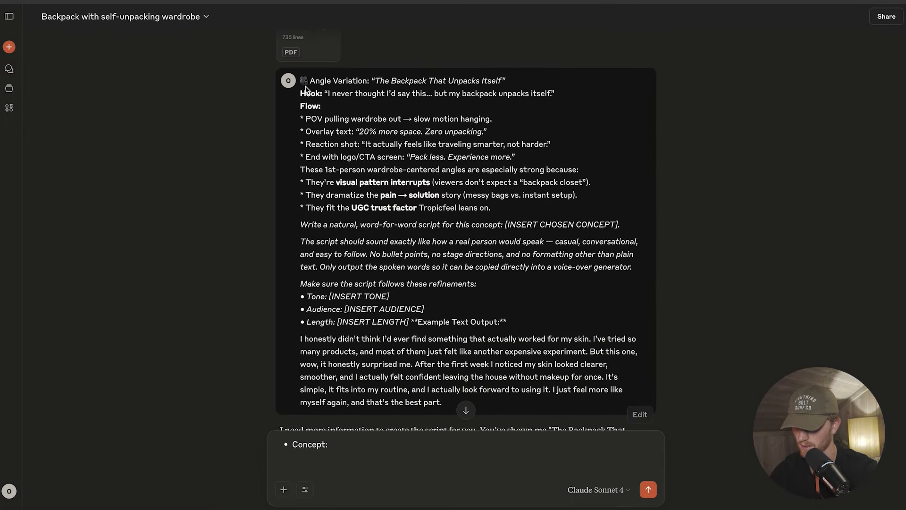
drag(302, 83, 491, 207)
text(🎥 Angle Variation: "The Backpack That Unpacks Itself" Hook: "I never thought I’d say this… but my backpack unpacks itself." Flow:  POV pulling wardrobe out → slow motion hanging.  Overlay text: "20% more space. Zero unpacking."  Reaction shot: "It actually feels like traveling smarter, not harder."  End with logo/CTA screen: "Pack less. Experience more." These 1st-person wardrobe-centered angles are especially strong because:  They’re visual pattern interrupts (viewers don’t expect a "backpack closet").  They dramatize the pain → solution story (messy bags vs. instant setup). * They fit the UGC trust factor Tropicfeel leans on.)
key(shift+Return)
key(shift+Return)
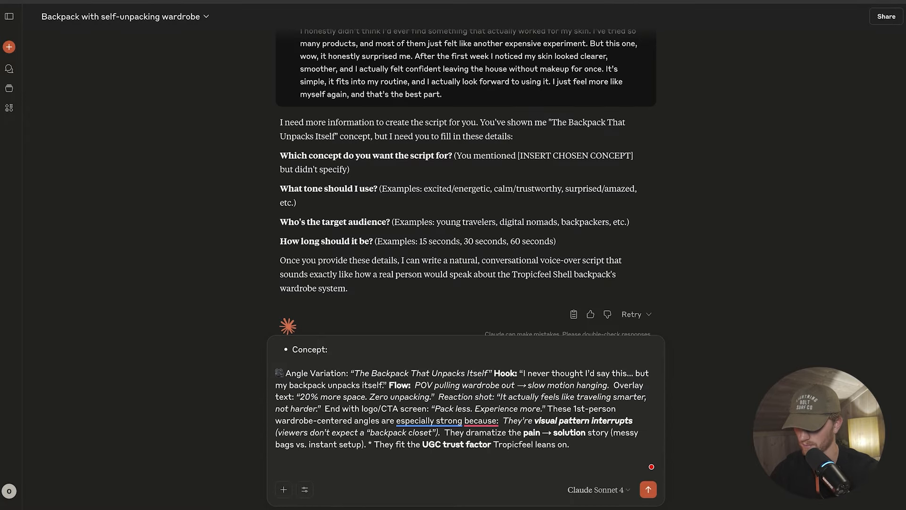
Add the line "Length: 10 - 15 seconds" to the reply below the concept.
text(Leng)
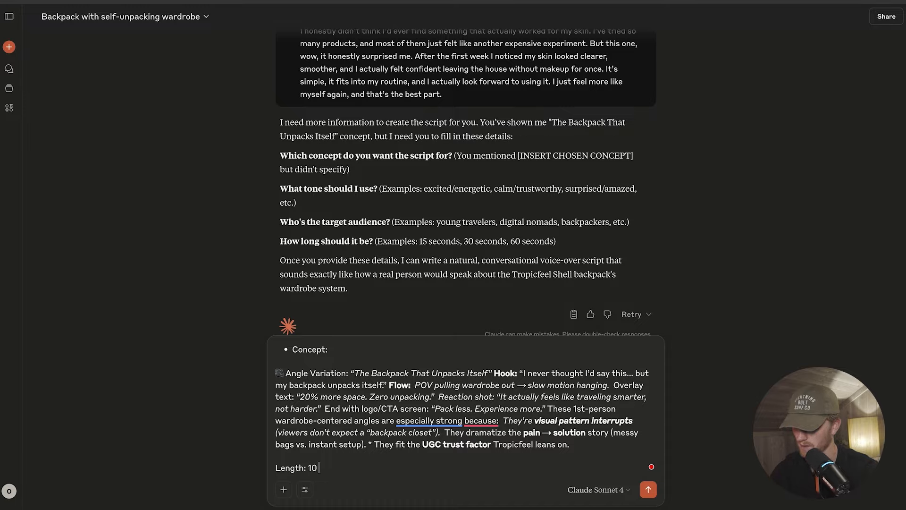
text(th: 10 - 15 secon)
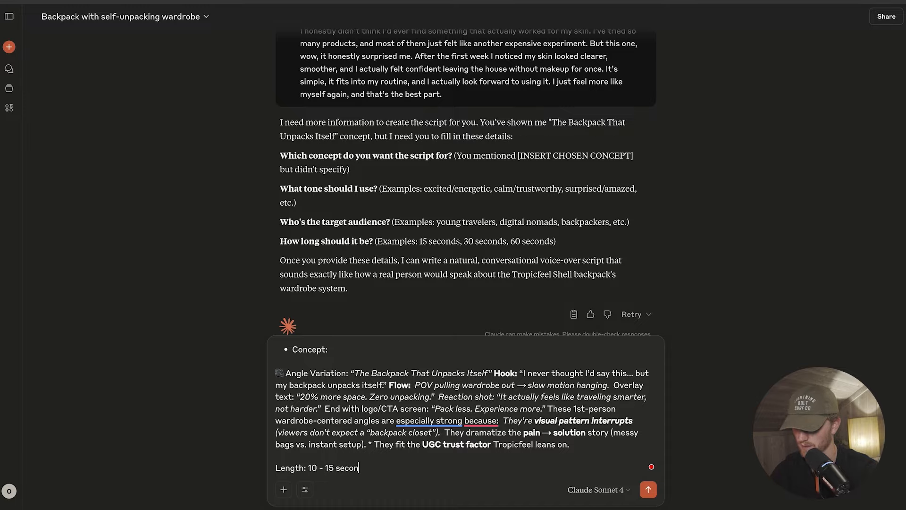
text(ds)
key(shift+Return)
key(shift+Return)
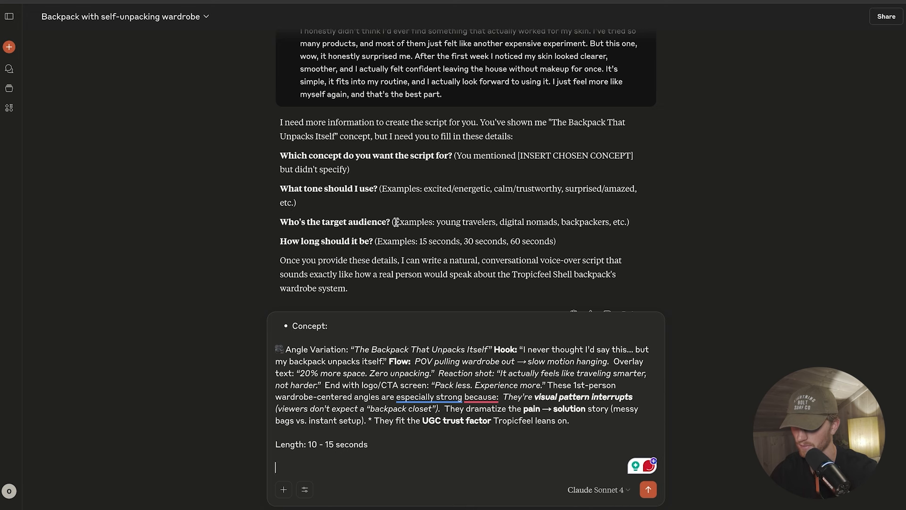
Add "Audience: young travelers, digital nomads, backpackers" using the examples from Claude's question, and send the reply.
drag(434, 221, 609, 224)
key(ctrl+c)
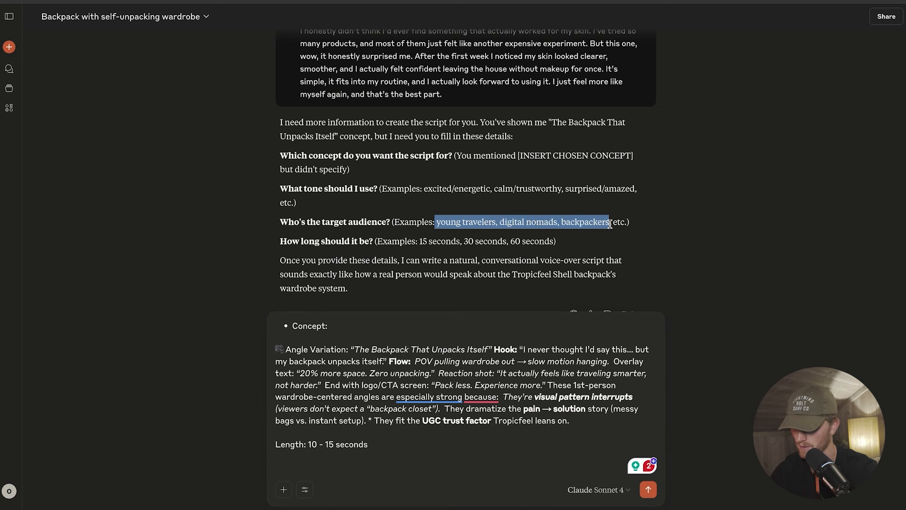
click(394, 453)
text(Audience:)
key(ctrl+v)
key(shift+Return)
key(shift+Return)
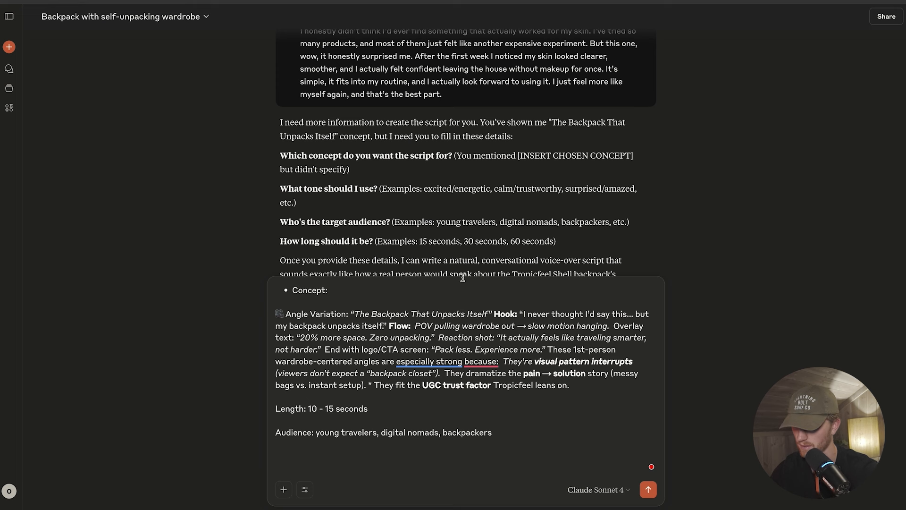
key(Return)
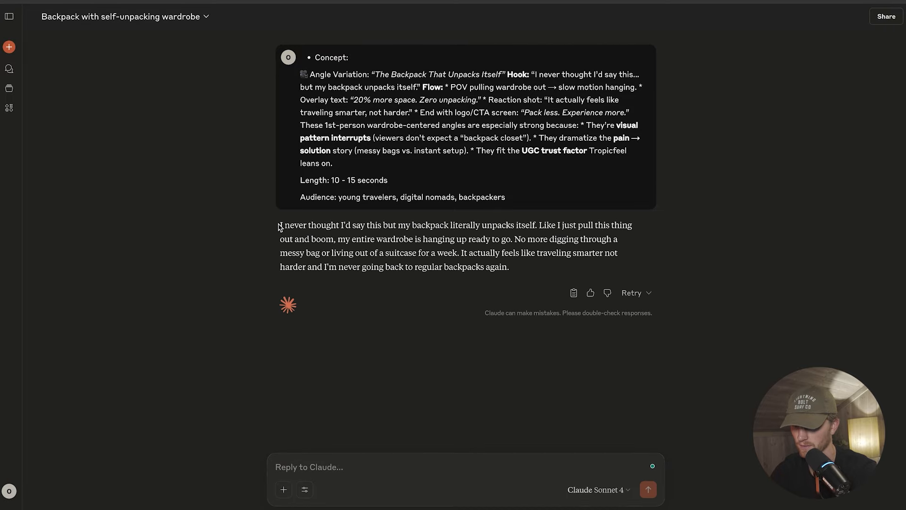
Read the script's opening sentence and ask Claude to create variations of the hook (the first sentence).
drag(278, 226, 537, 228)
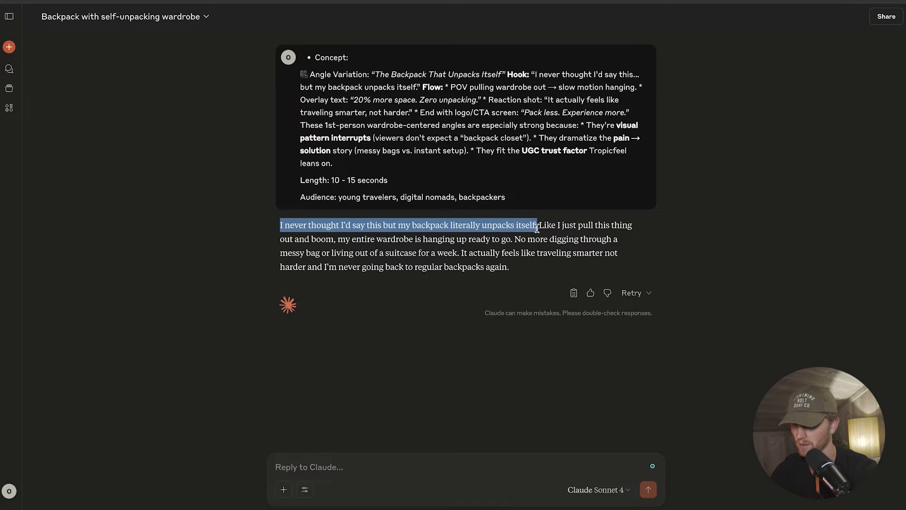
click(537, 228)
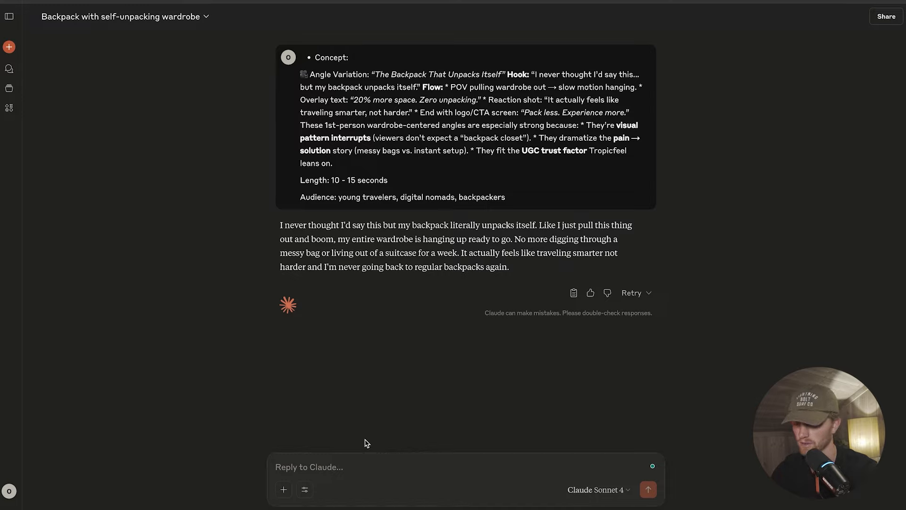
text(Create variations of the hook)
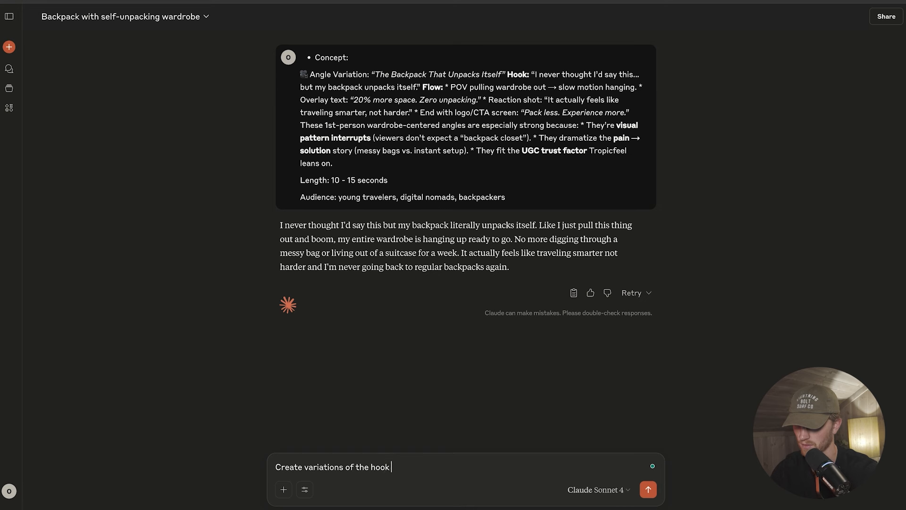
text( (the first sen)
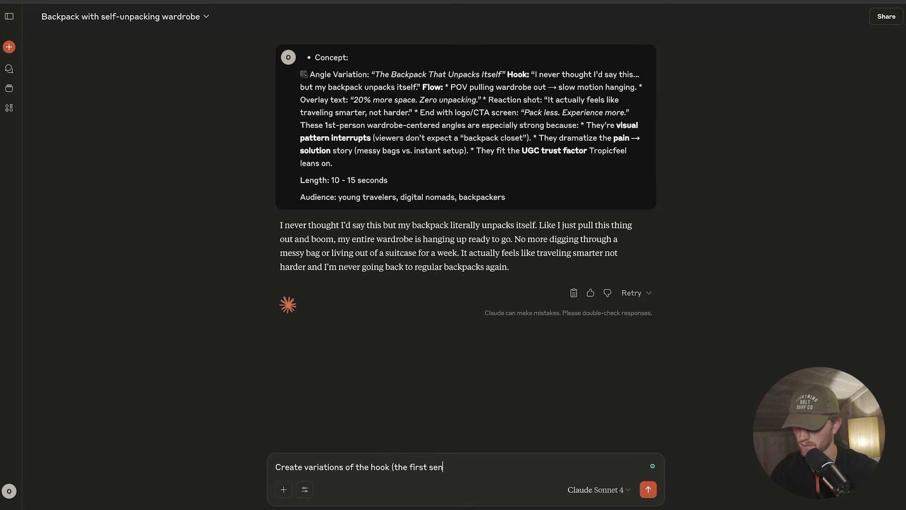
text(tance))
key(Return)
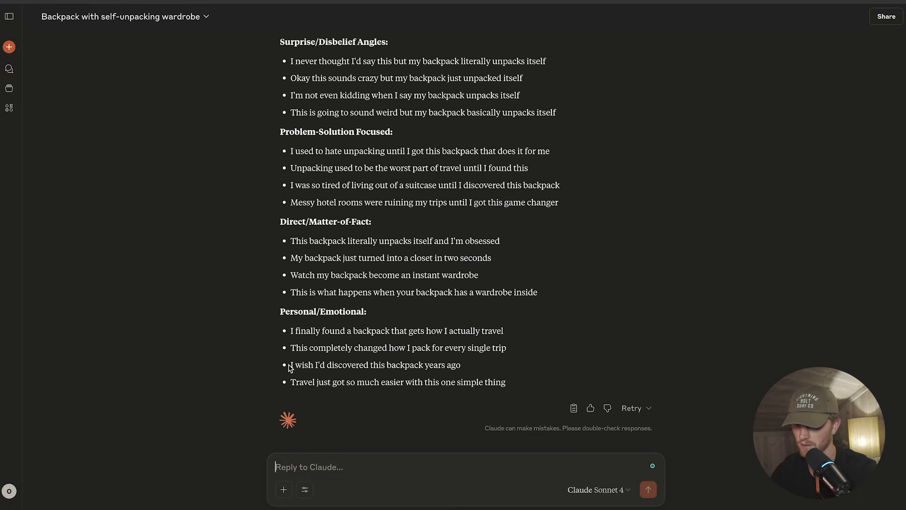
Ask Claude for a full VO script using the hook "I wish I'd discovered this backpack years ago".
triple_click(483, 368)
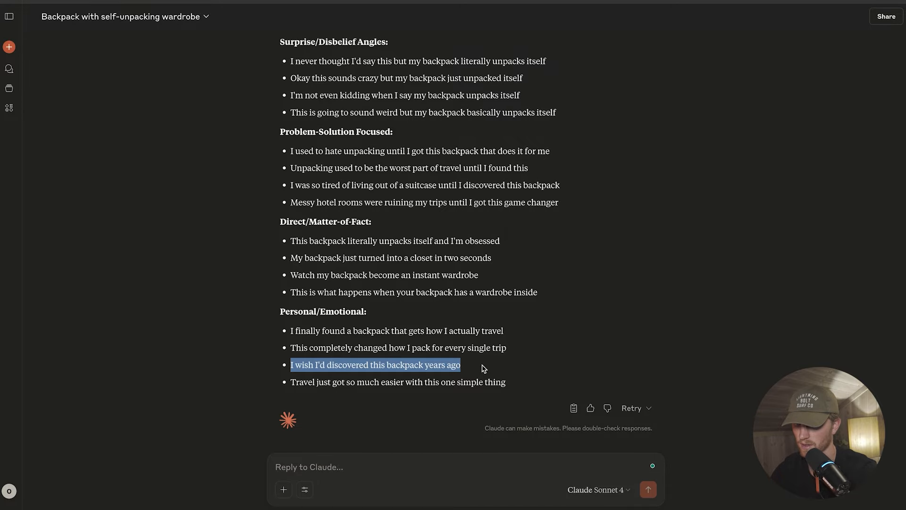
click(307, 462)
text(Use thi)
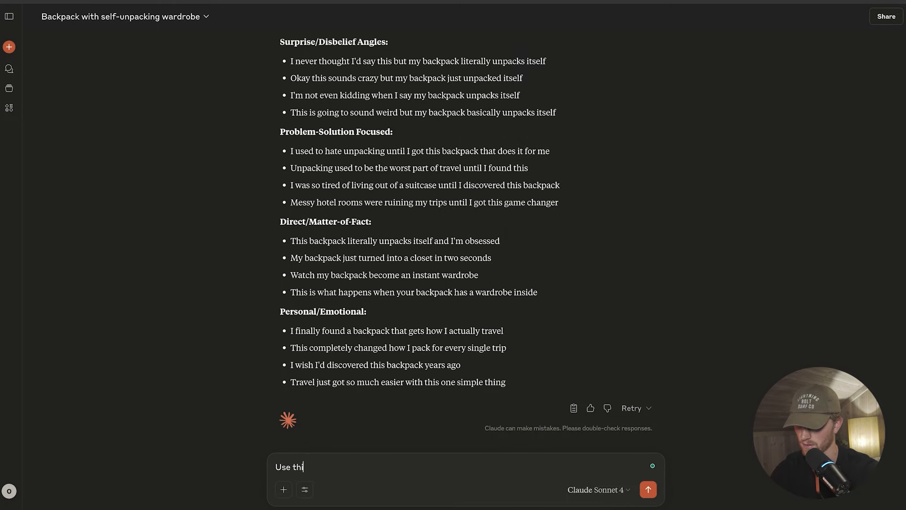
text(s ine and give me full scri)
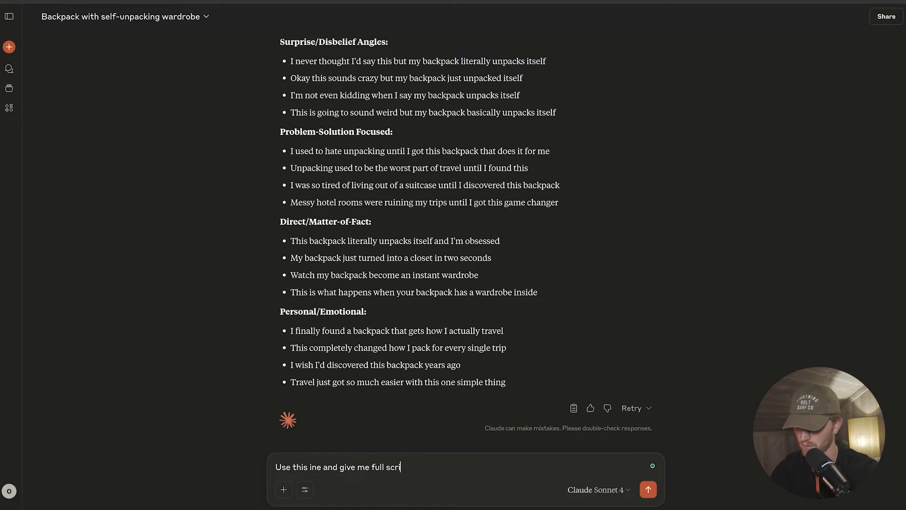
text(pt for VO)
key(shift+Return)
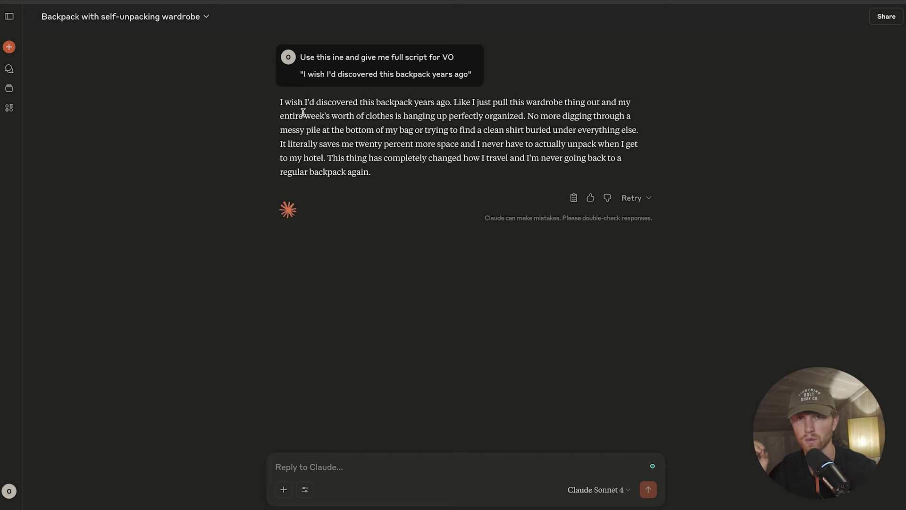
Ask Claude to make the script more authentic, like an actual human would speak.
click(307, 460)
text(Make it more authetic like)
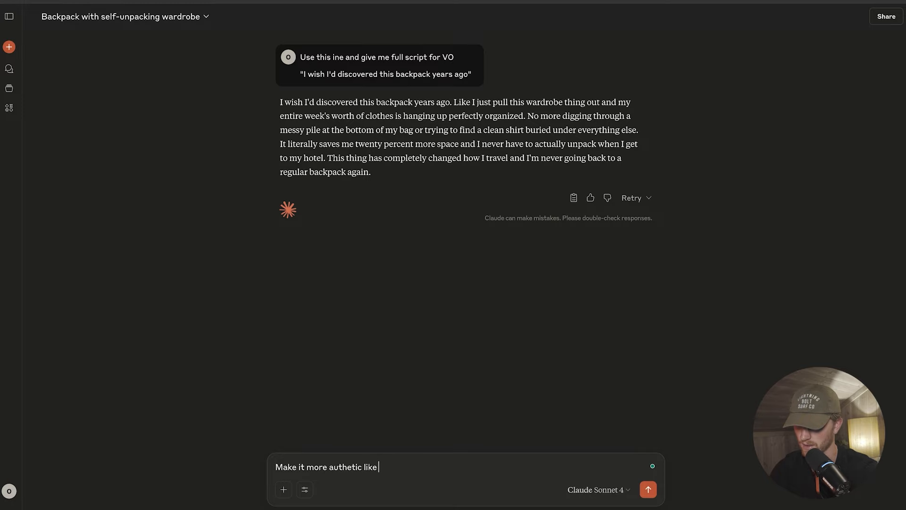
text( an actual hu)
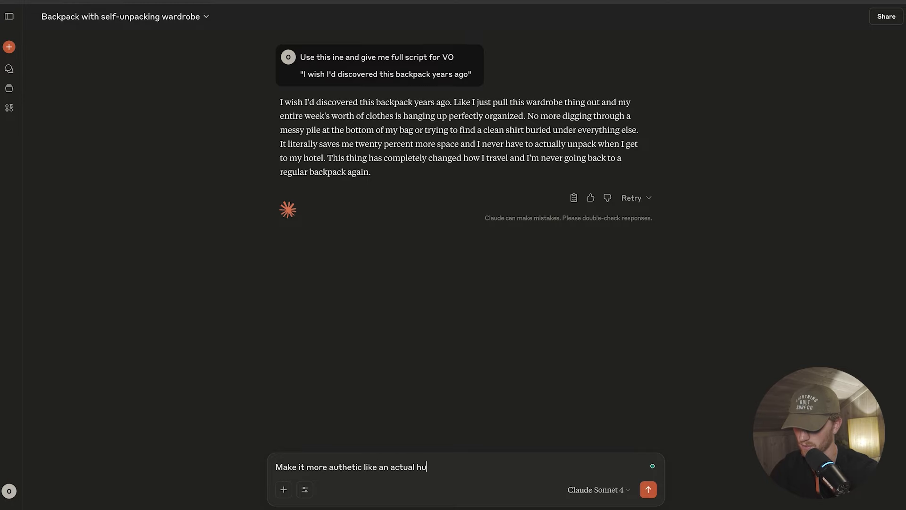
text(man would speak)
key(Return)
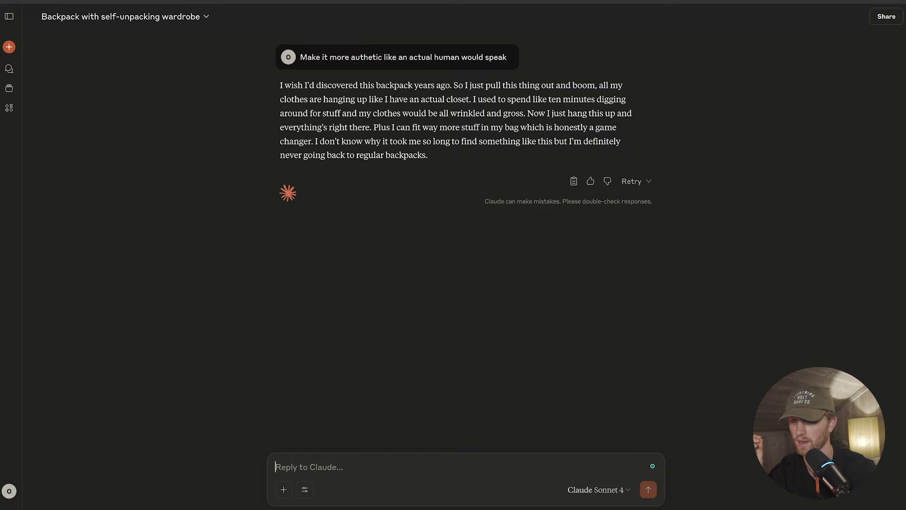
Ask Claude to replace "and boom" in the script with something more chill.
double_click(562, 86)
text(Replace)
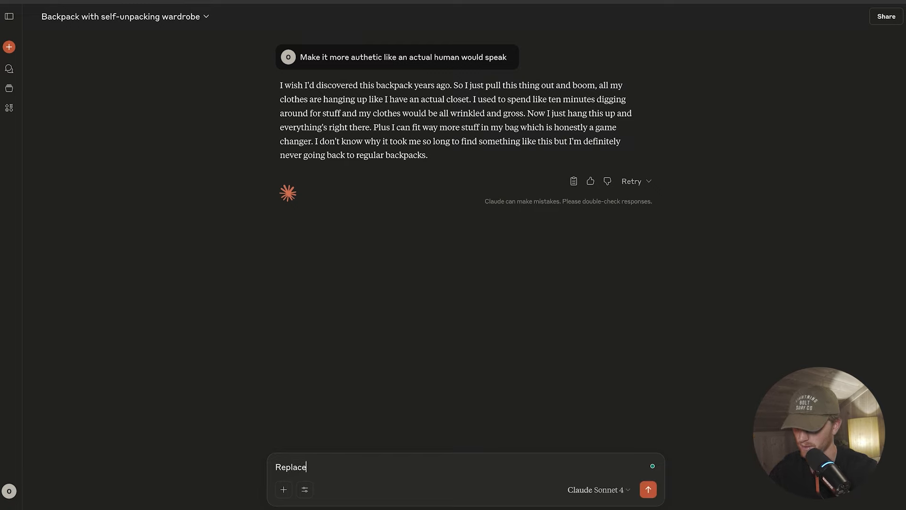
text( "and boom" with something el)
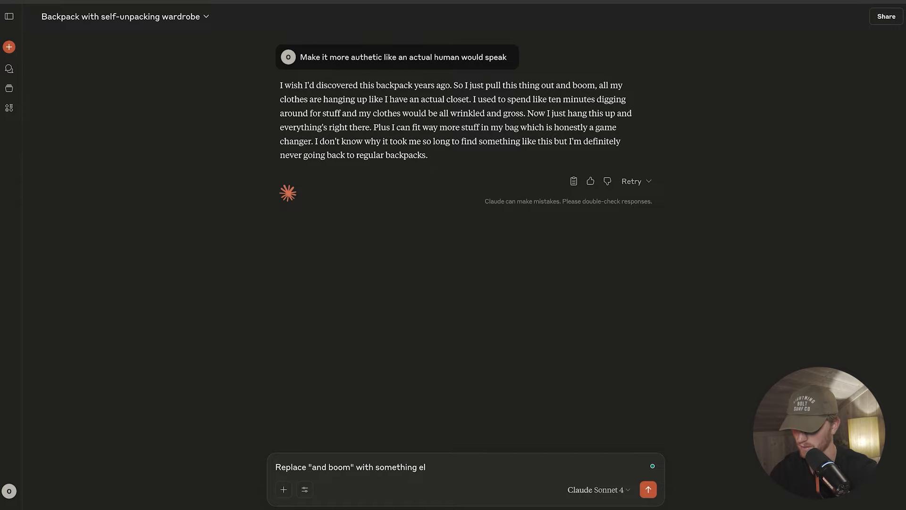
text(more chill)
key(Return)
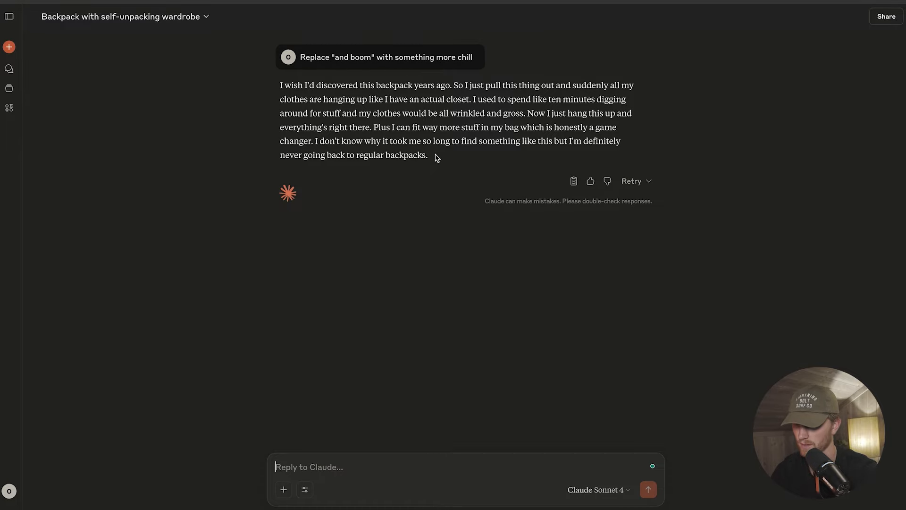
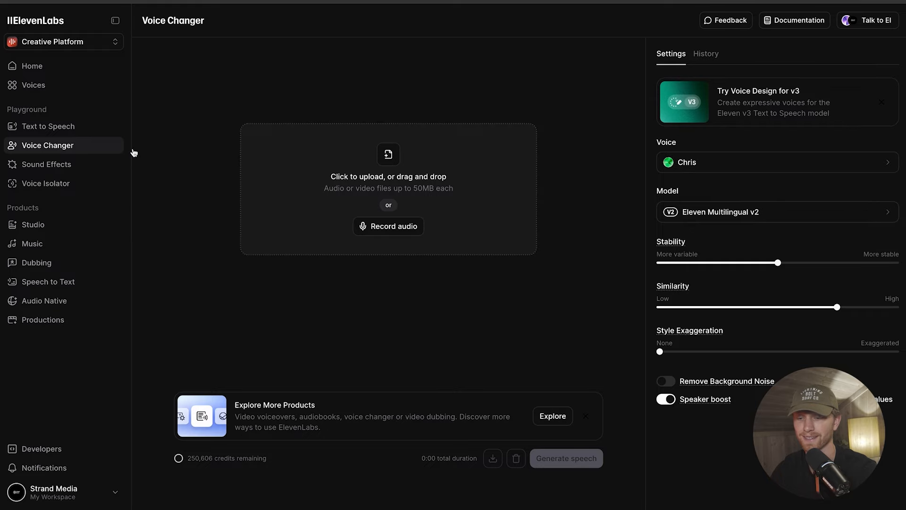
Switch to ElevenLabs, open Text to Speech, and clear the old travel script from the text area.
click(86, 130)
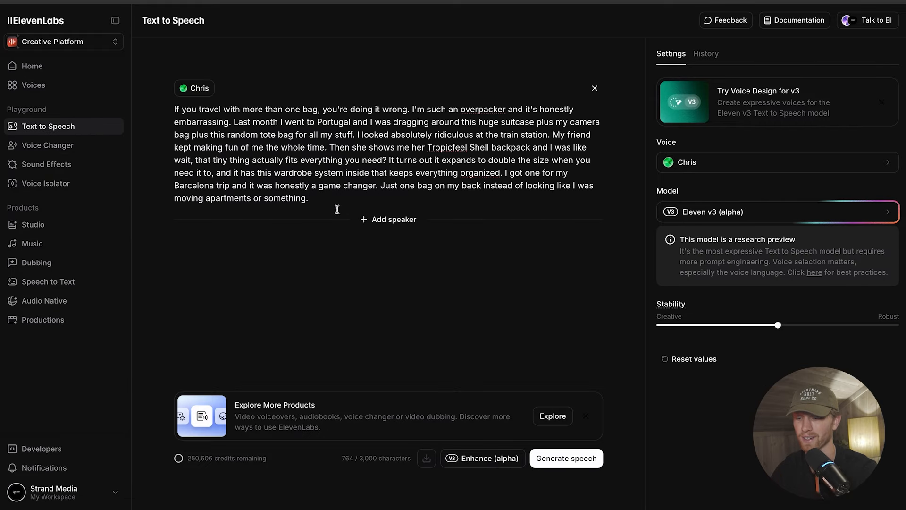
drag(337, 209, 174, 110)
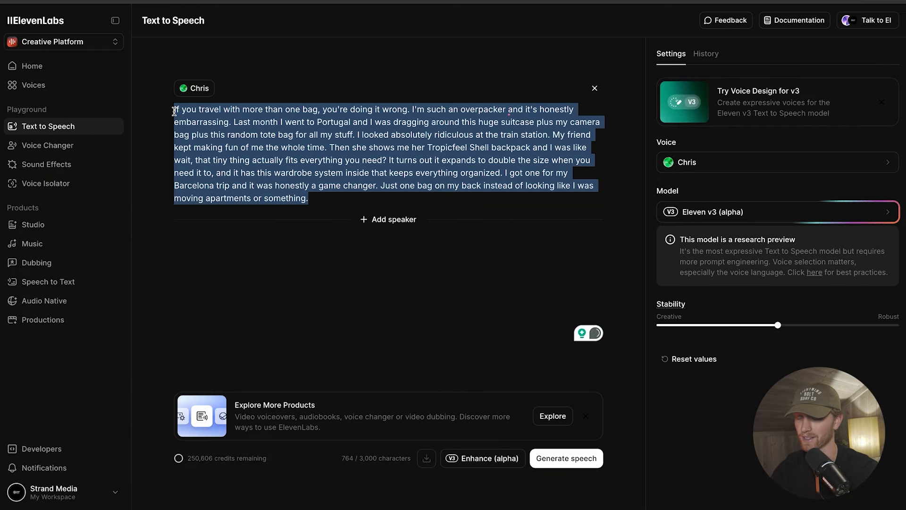
key(BackSpace)
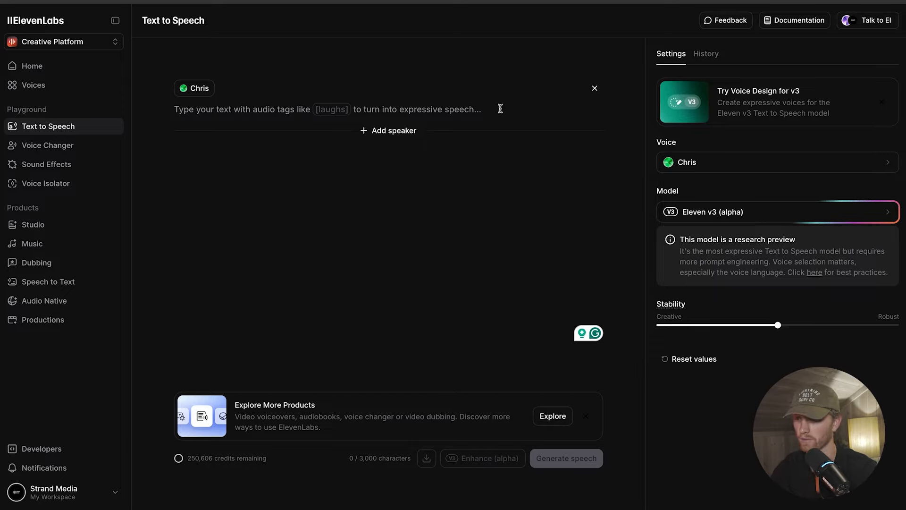
Browse the best voices for v3 and return to the settings with Chris kept as the voice.
click(697, 168)
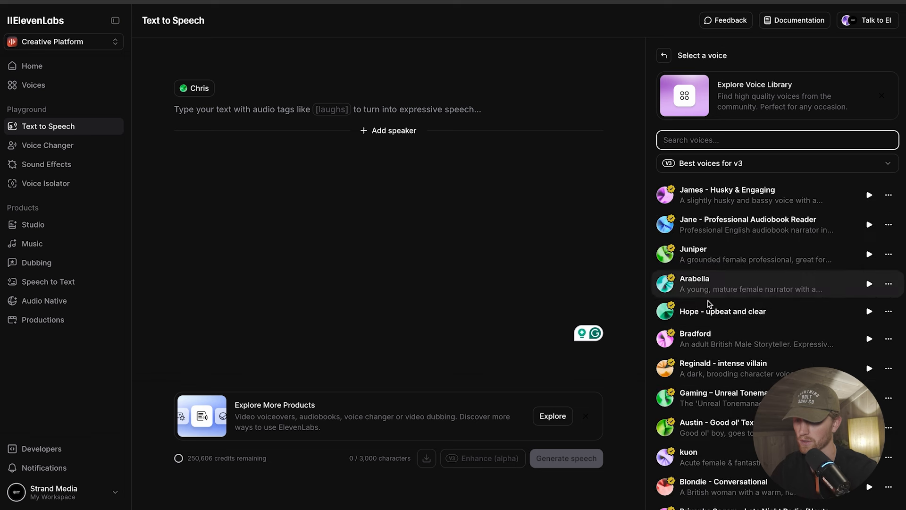
scroll(834, 271, down, 1)
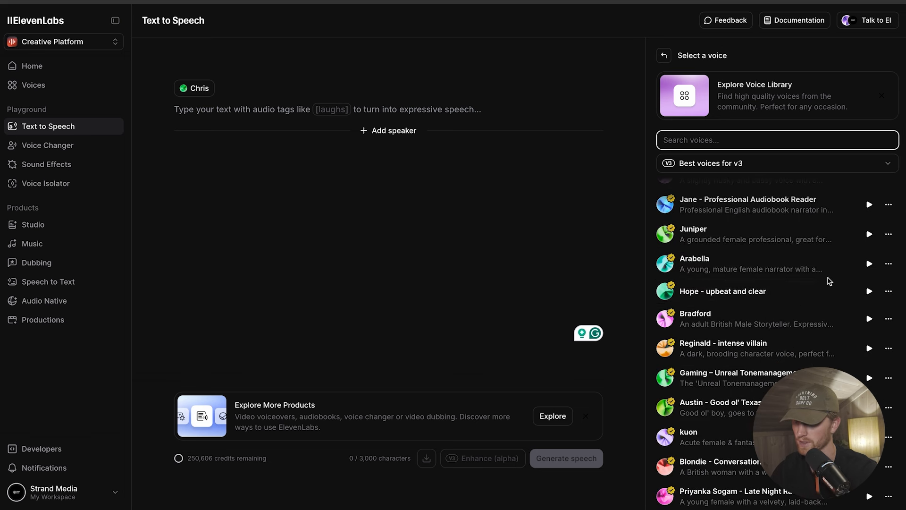
scroll(828, 279, up, 1)
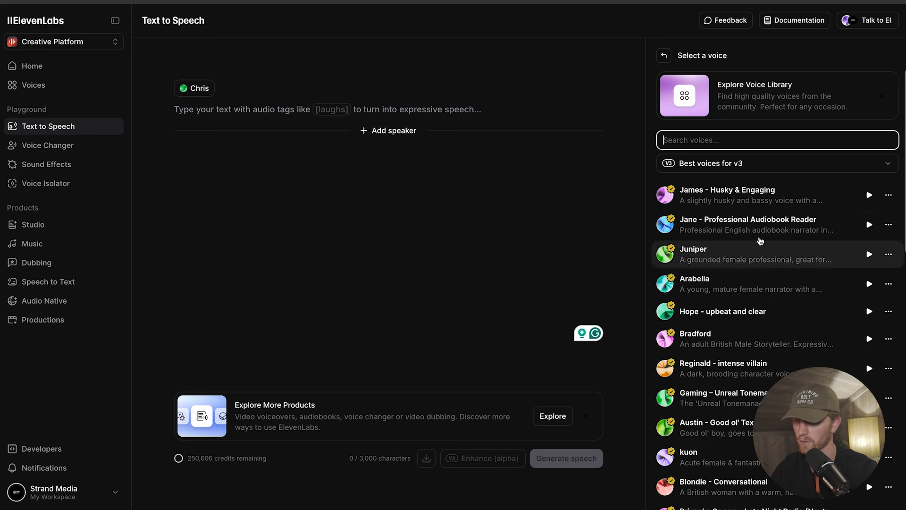
click(665, 56)
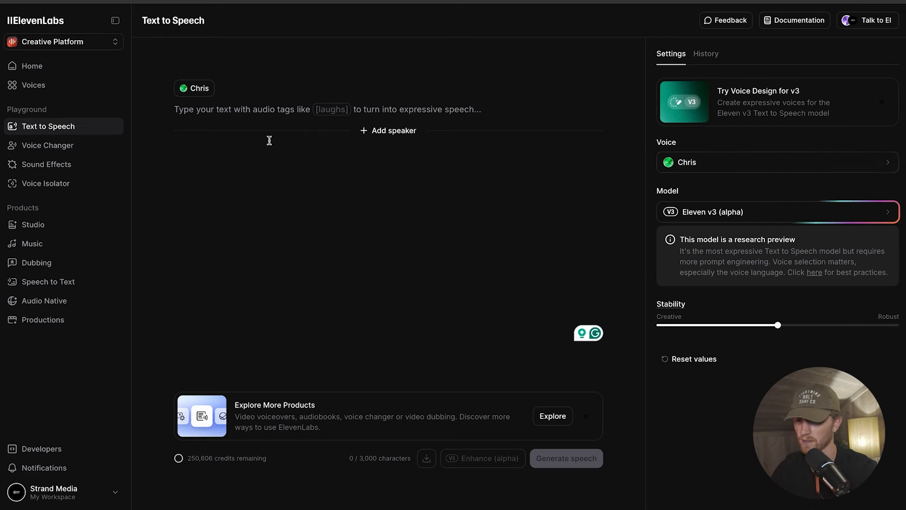
Enter Claude's script starting "I wish I'd discovered this backpack years ago", generate the speech, and listen to the second generation.
click(254, 109)
text(I wish I'd discovered this backpack years ago. So I just pull this thing out and suddenly all my clothes are hanging up like I have an actual closet. I used to spend like ten minutes digging around for stuff and my clothes would be all wrinkled and gross. Now I just hang this up and everything's right there. Plus I can fit way more stuff in my bag which is honestly a game changer. I don't know why it took me so long to find something like this but I'm definitely never going back to regular backpacks.)
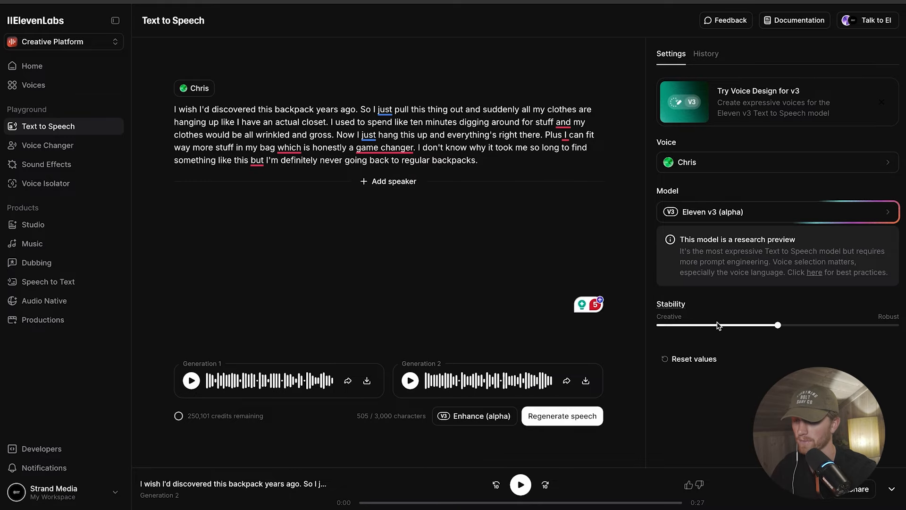
click(410, 380)
Lower Stability fully to the Creative end and regenerate the speech.
mouse_move(676, 310)
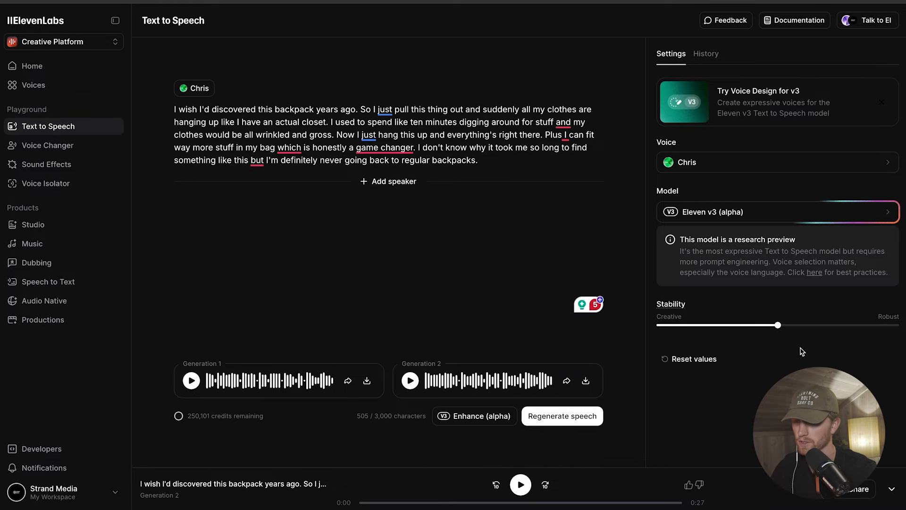
mouse_move(780, 328)
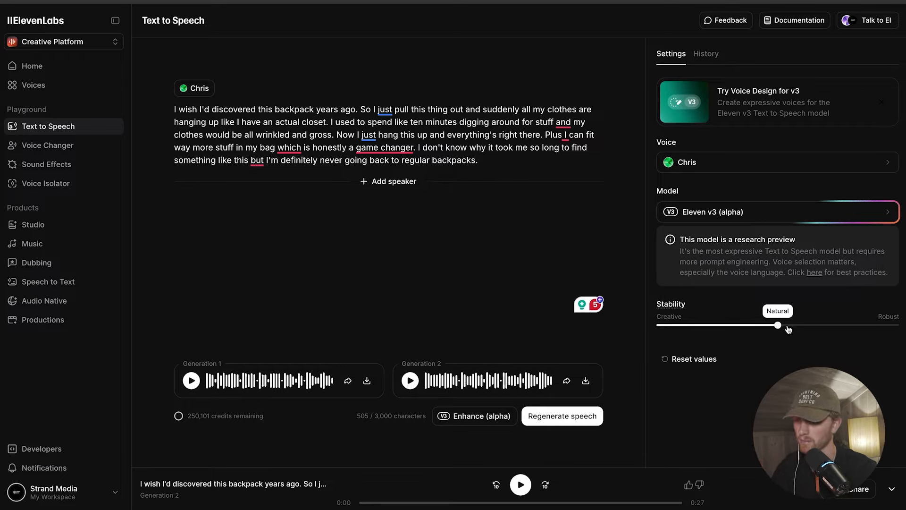
mouse_move(788, 329)
mouse_down()
mouse_move(854, 332)
mouse_move(782, 326)
mouse_up()
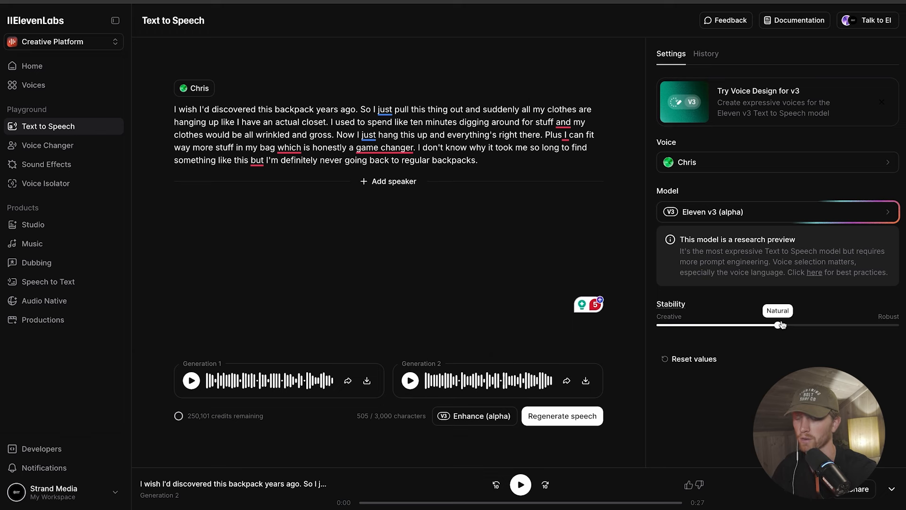
drag(782, 325, 659, 326)
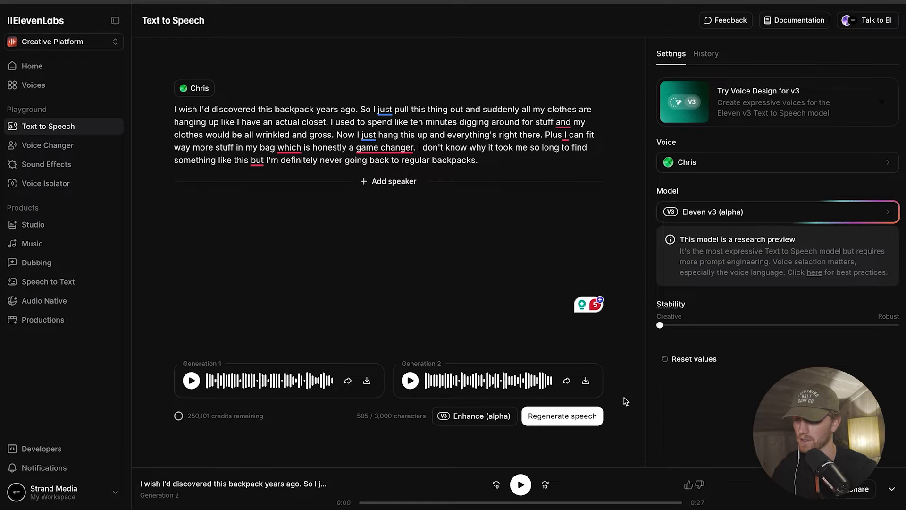
click(564, 419)
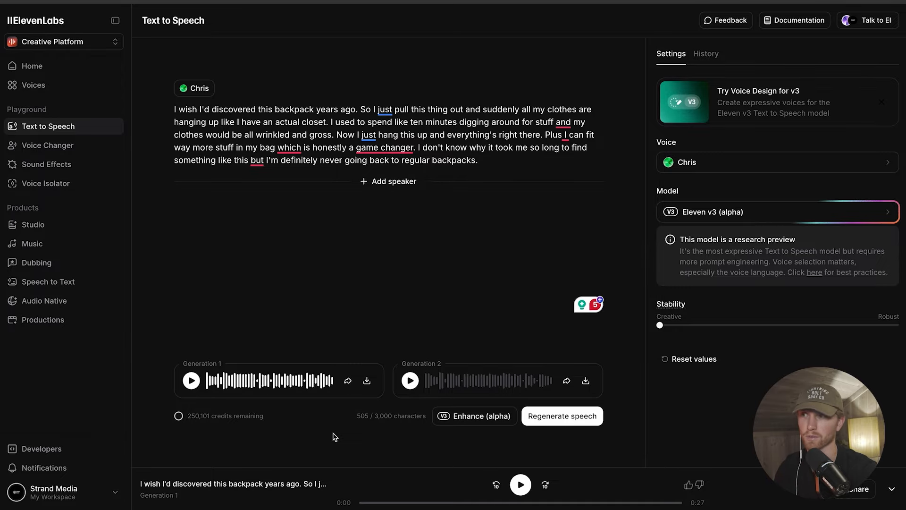
Listen to the second generation of the voice-over and download it.
click(410, 381)
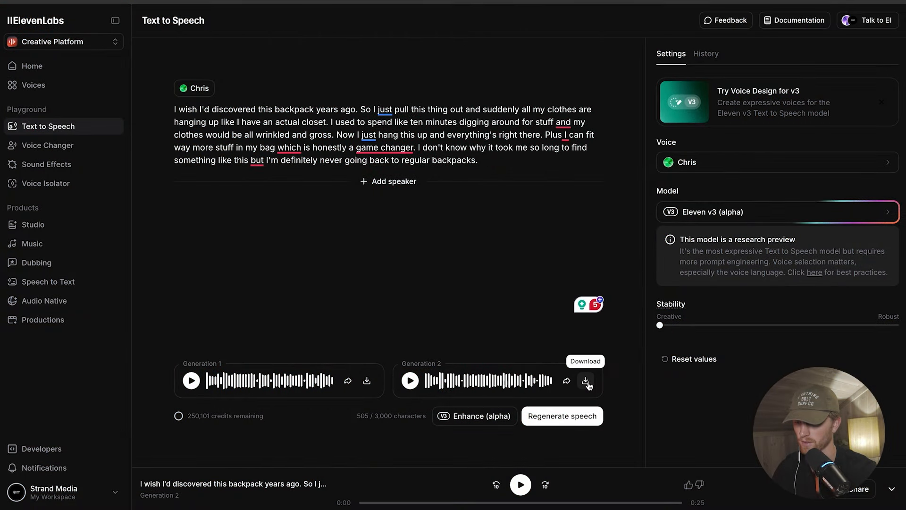
click(586, 381)
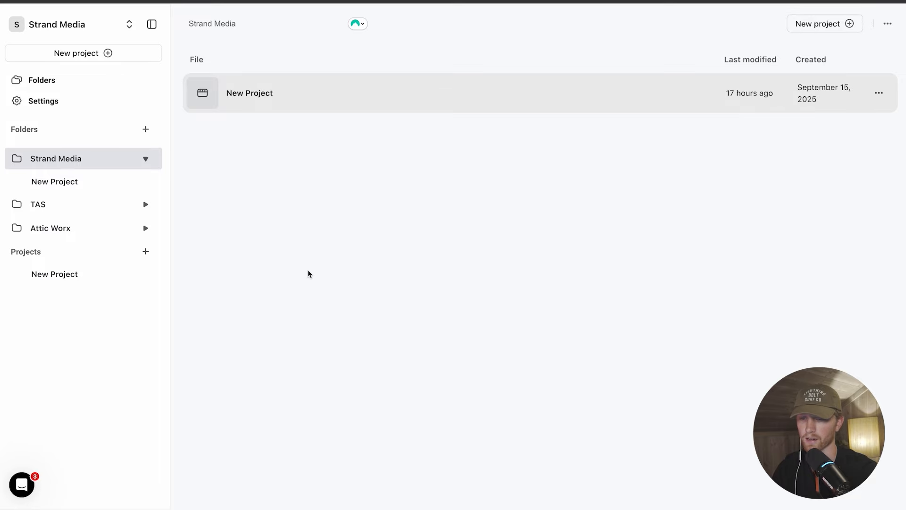
Switch to the AI actor video app, create a new project in Speech to Speech mode, and upload the downloaded ElevenLabs MP3.
click(122, 58)
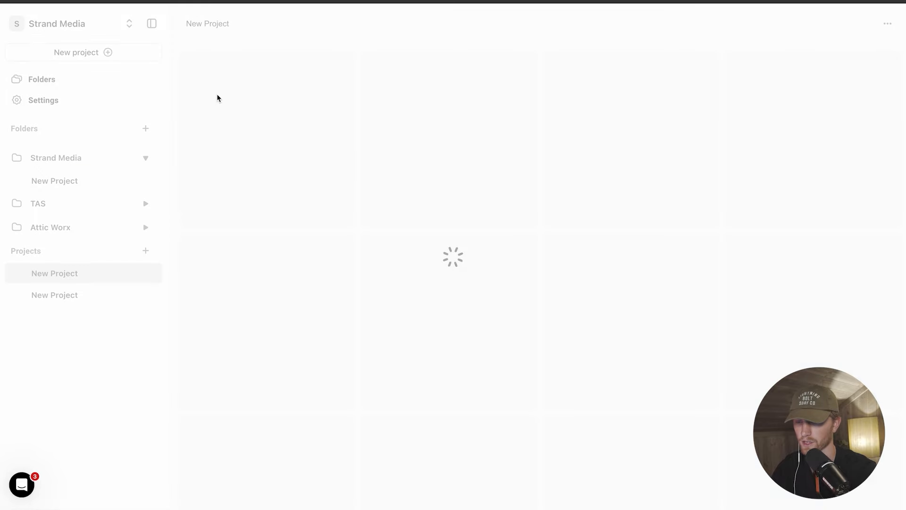
click(410, 481)
click(412, 460)
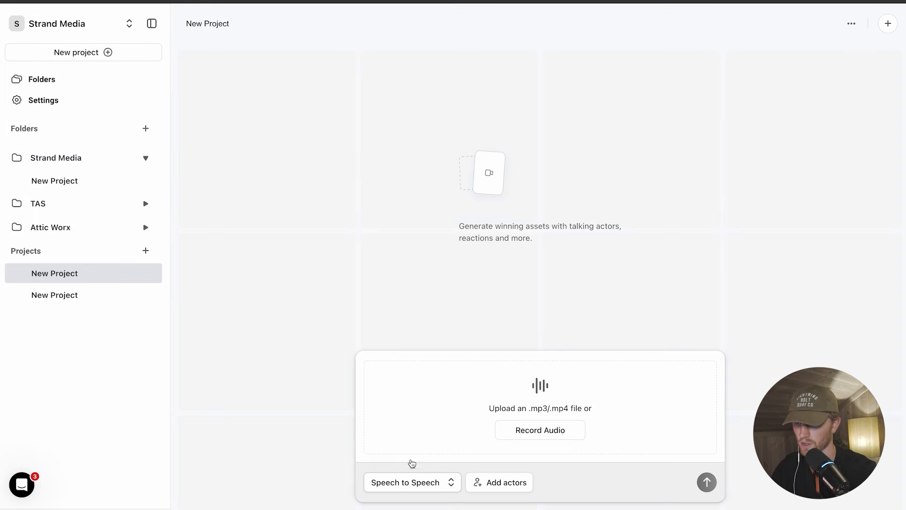
click(845, 1)
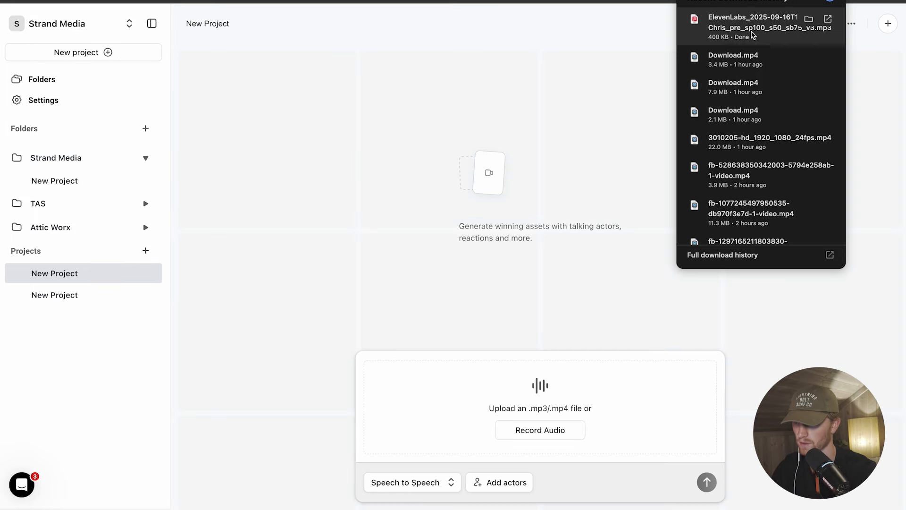
drag(736, 35, 567, 382)
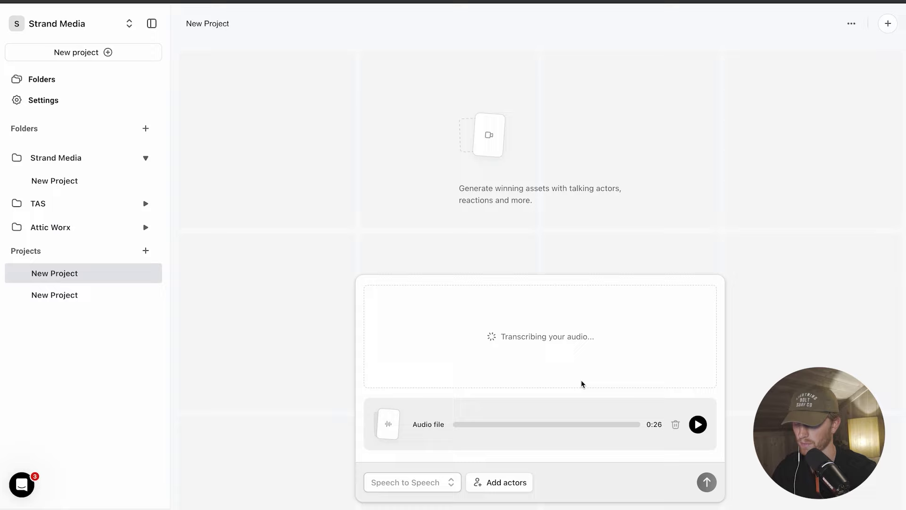
Filter the actors to Male, add Matthew to the project, and generate the talking-actor video from the uploaded audio.
click(488, 484)
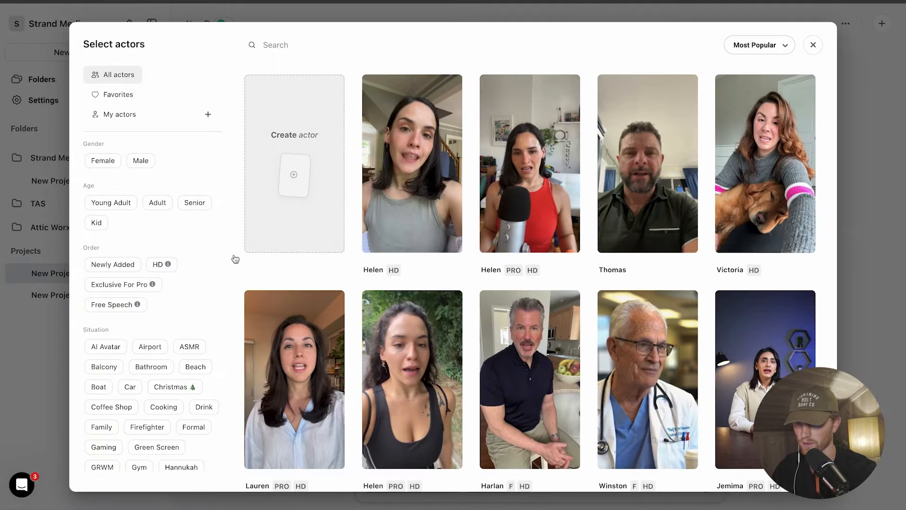
click(143, 163)
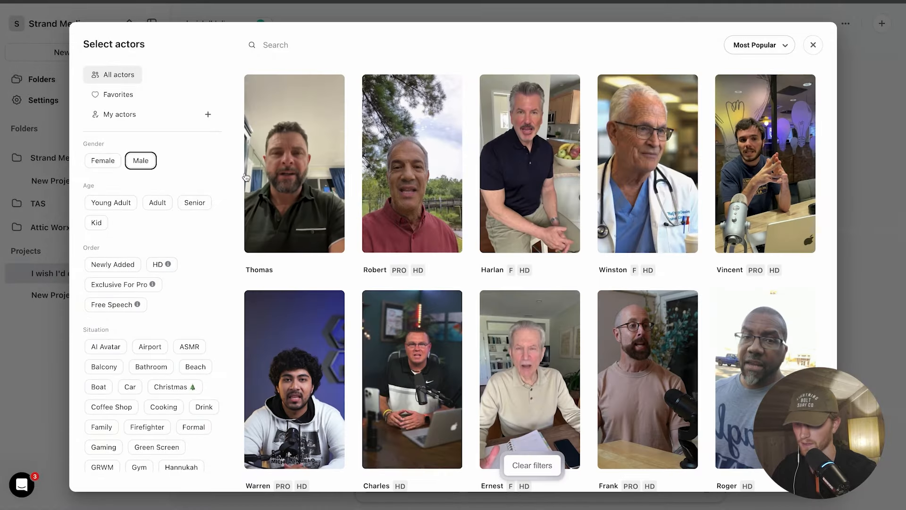
scroll(469, 271, down, 1)
scroll(469, 271, down, 9)
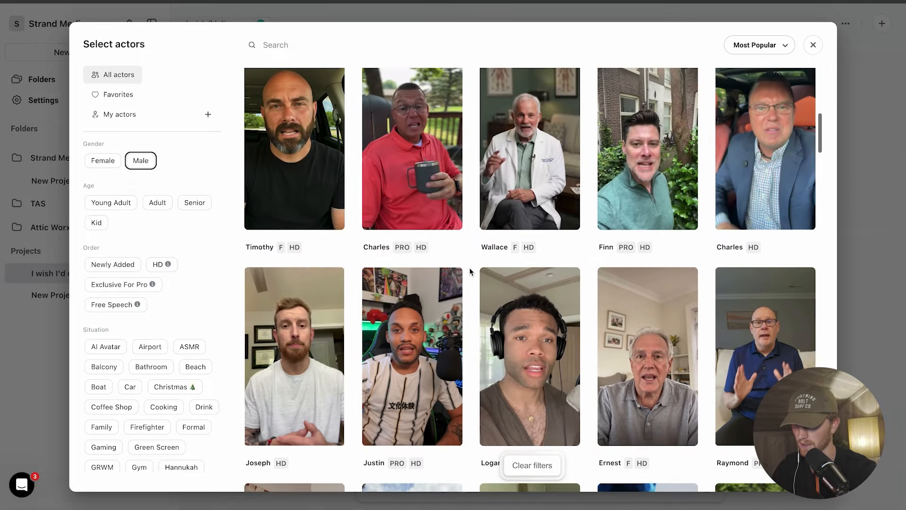
scroll(469, 272, down, 6)
scroll(472, 373, down, 2)
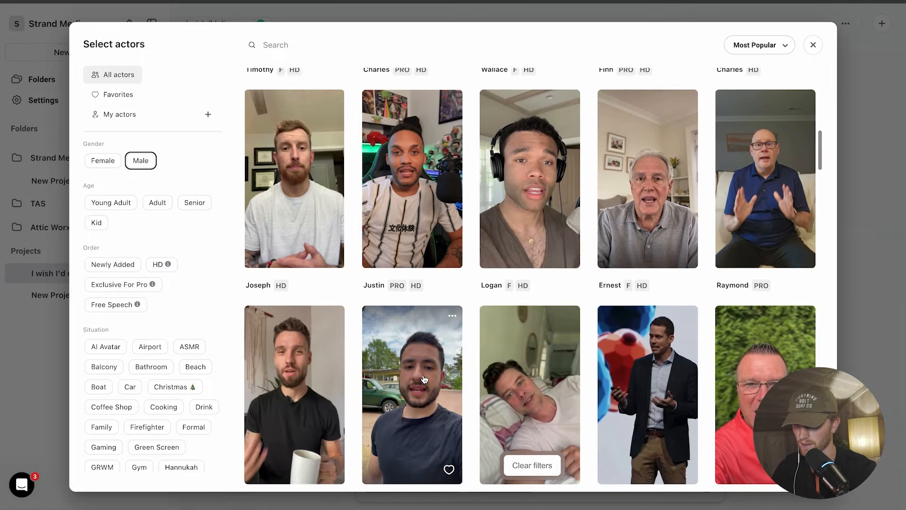
scroll(432, 374, down, 2)
click(413, 365)
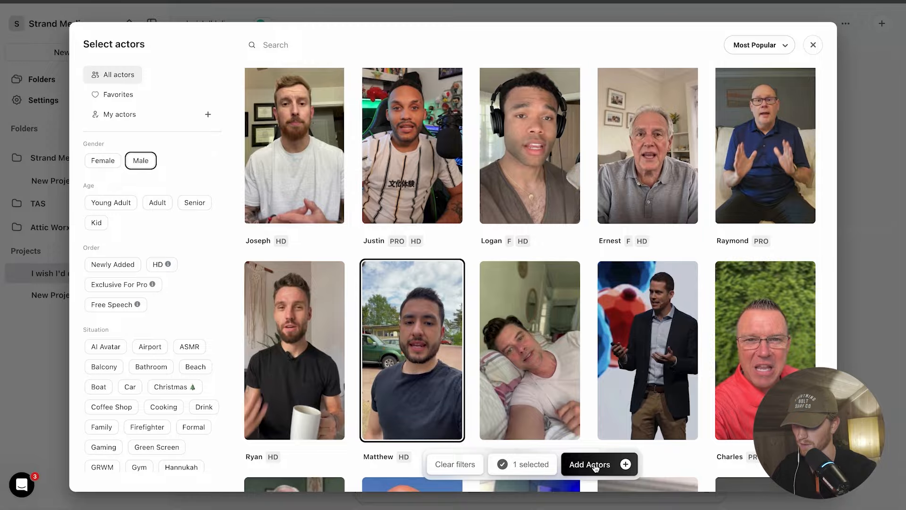
click(594, 466)
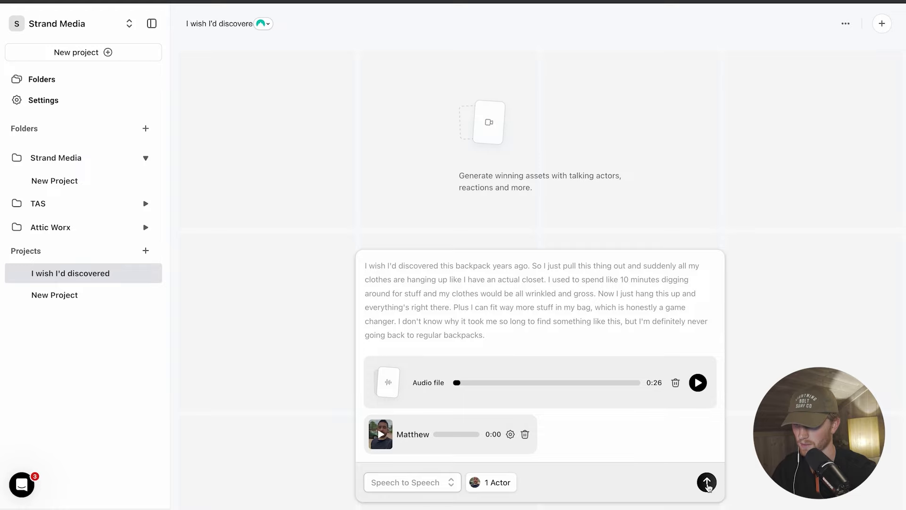
click(706, 482)
click(623, 412)
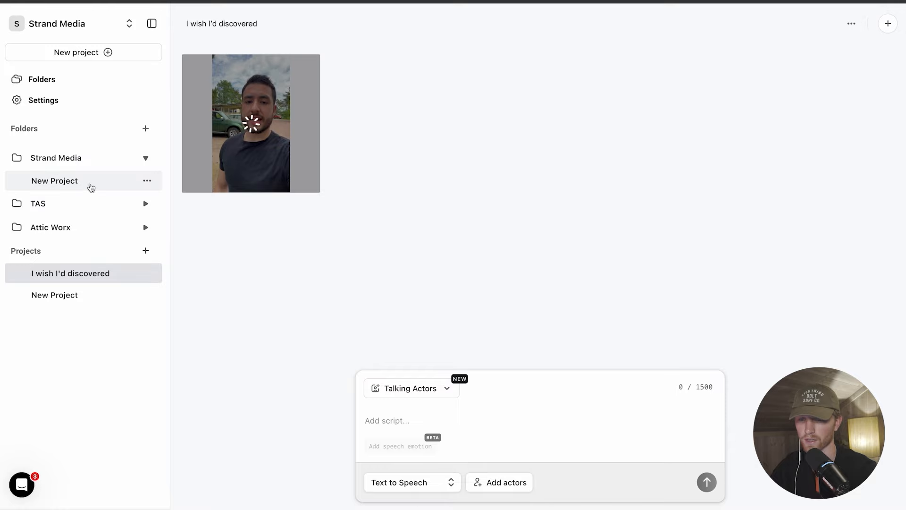
Open the earlier project in the Strand Media folder, check the transcription of Matthew's video, and play it.
click(108, 188)
click(249, 146)
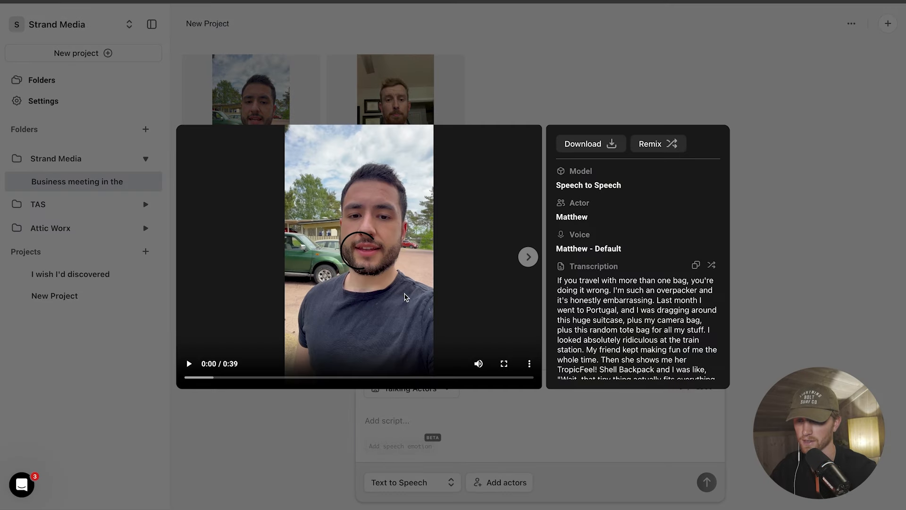
scroll(576, 305, down, 2)
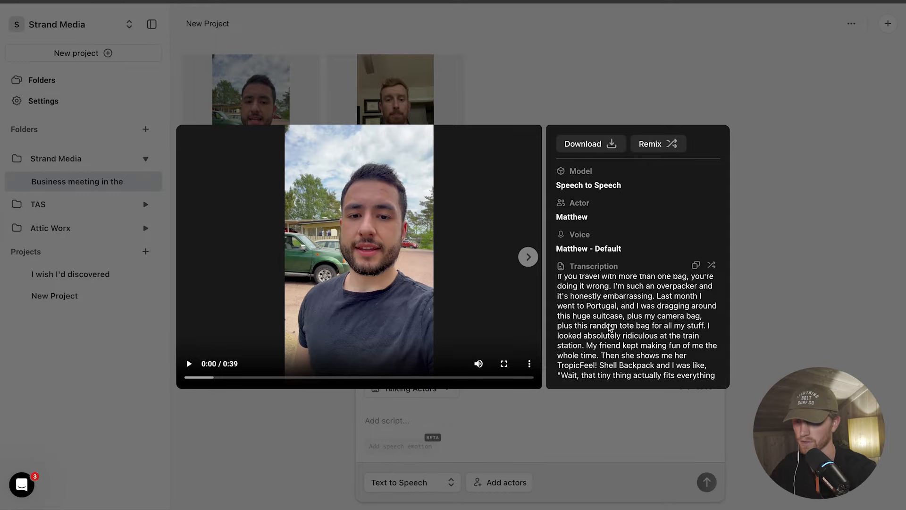
click(189, 364)
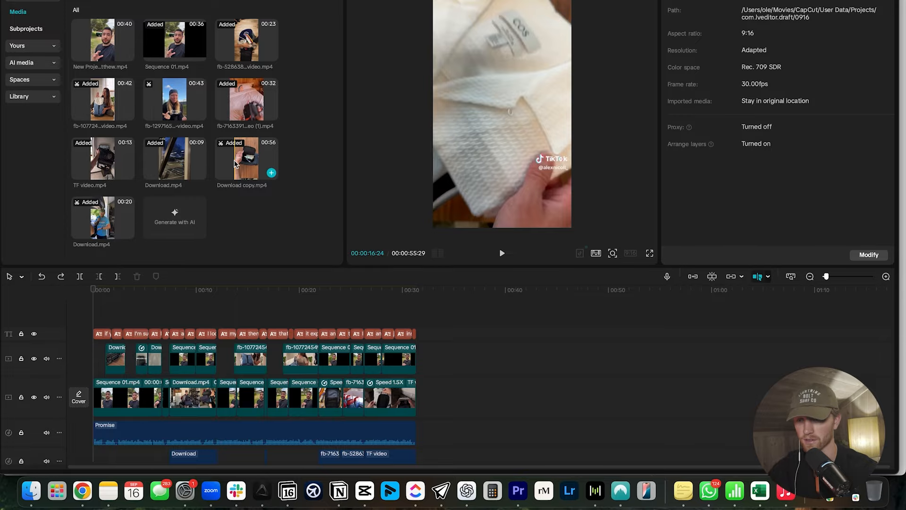
Play the edited ad from the start and return to the suitcase shot with the actor in the corner.
key(shift+z)
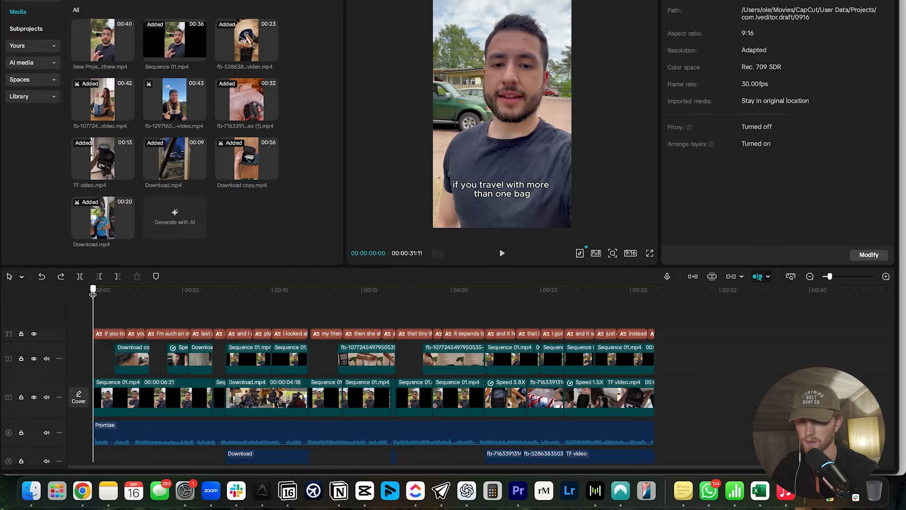
drag(93, 293, 97, 293)
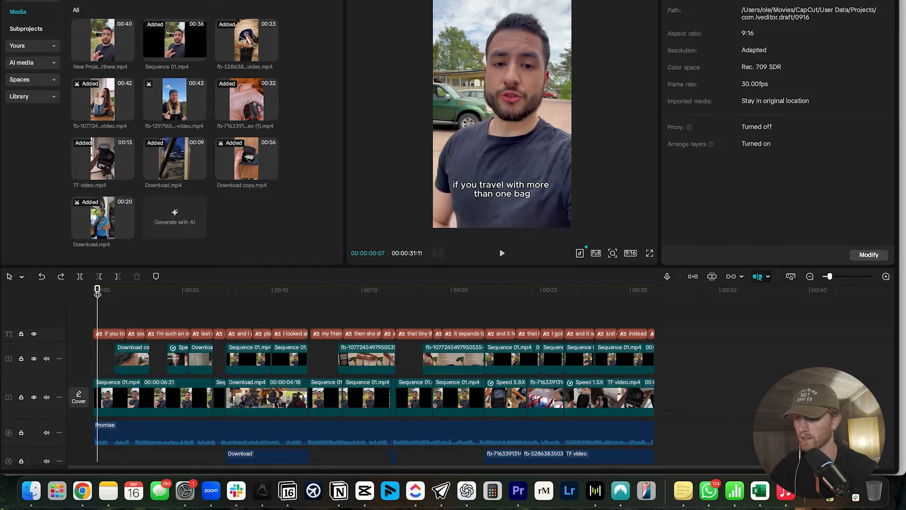
drag(97, 293, 68, 289)
click(36, 359)
click(34, 359)
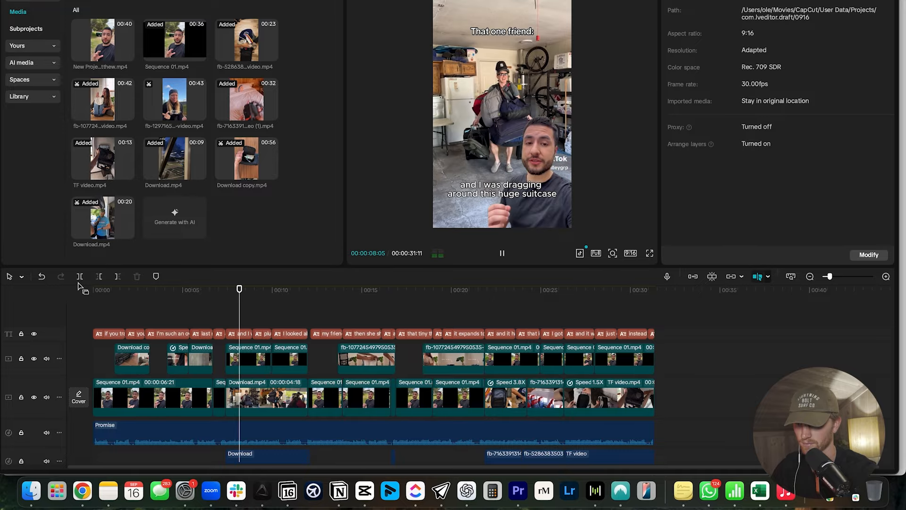
click(200, 293)
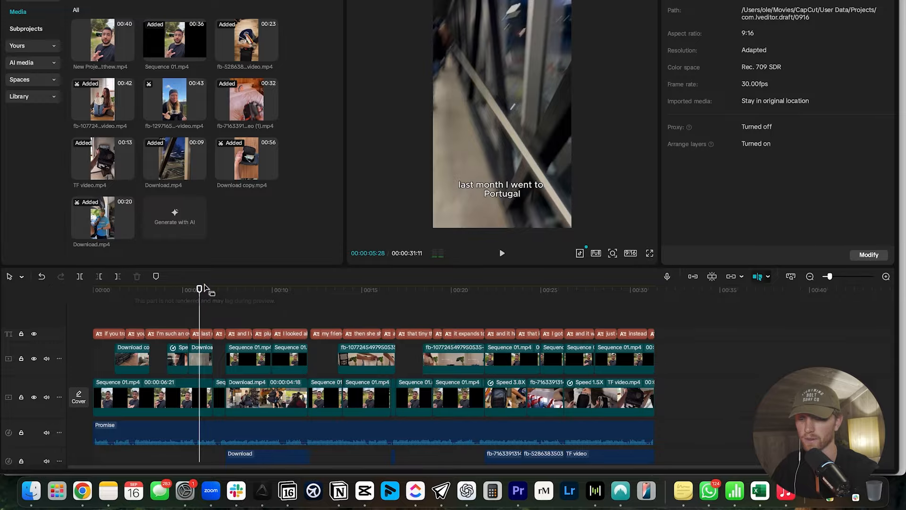
drag(200, 289, 242, 292)
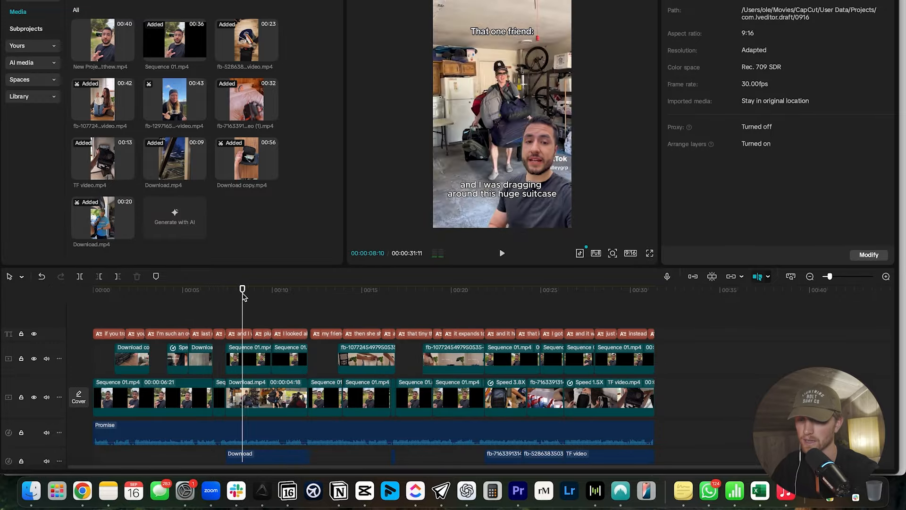
Inspect the background removal on the actor clip over the suitcase footage and play on into the backpack shot.
click(255, 351)
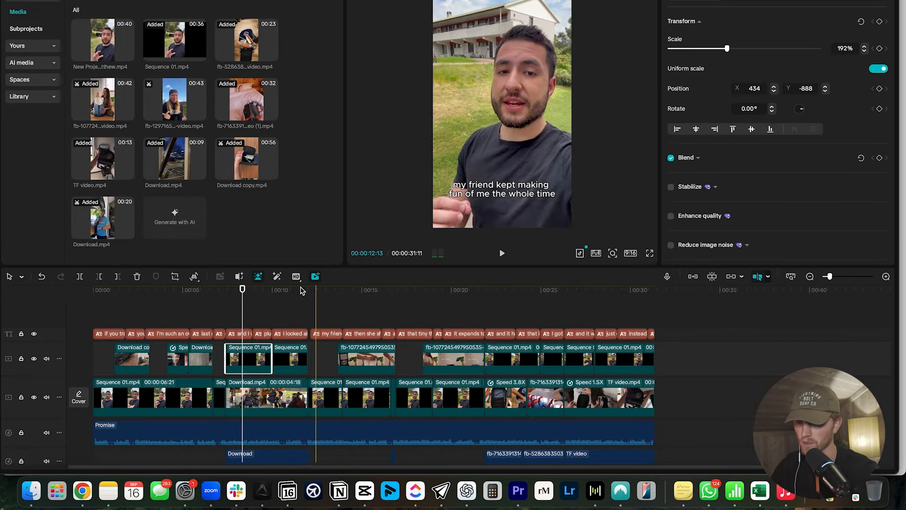
click(259, 278)
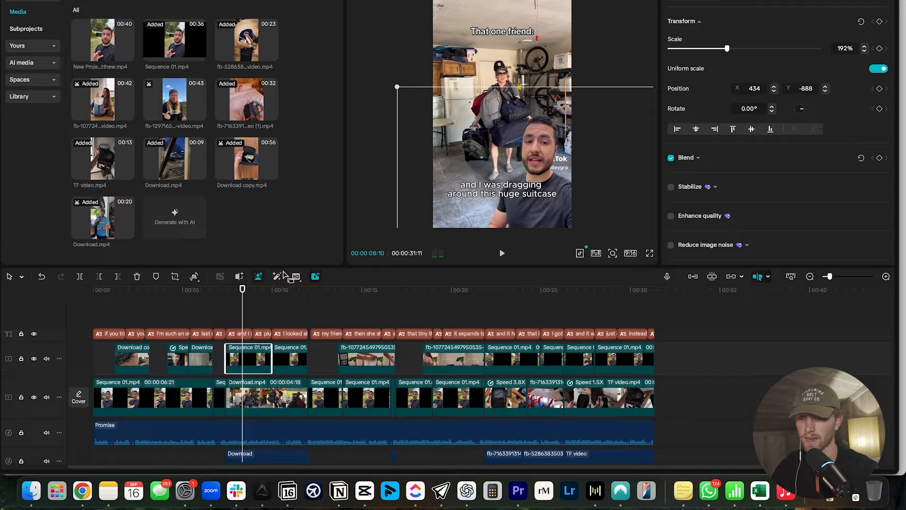
key(space)
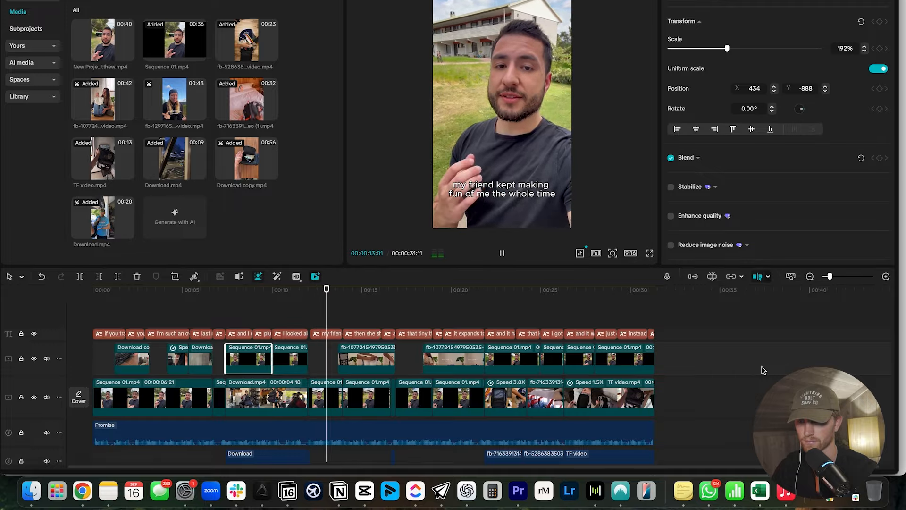
key(space)
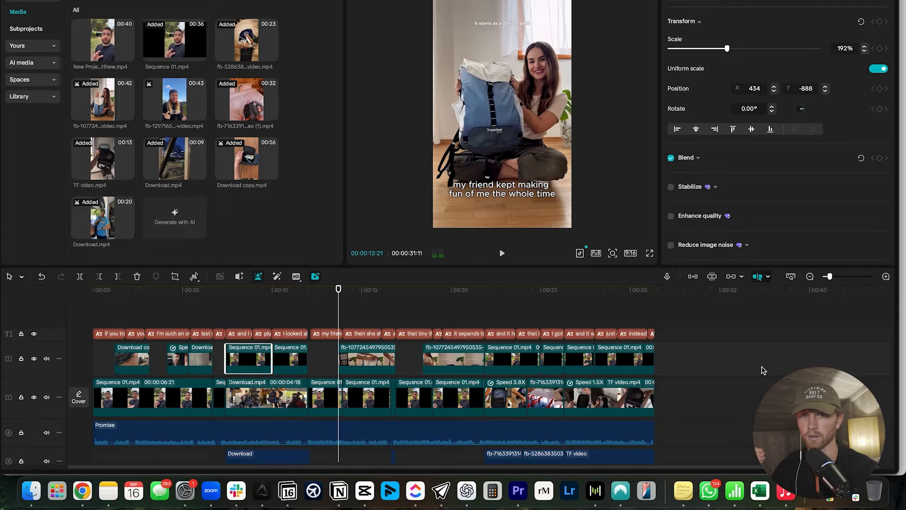
click(315, 292)
key(space)
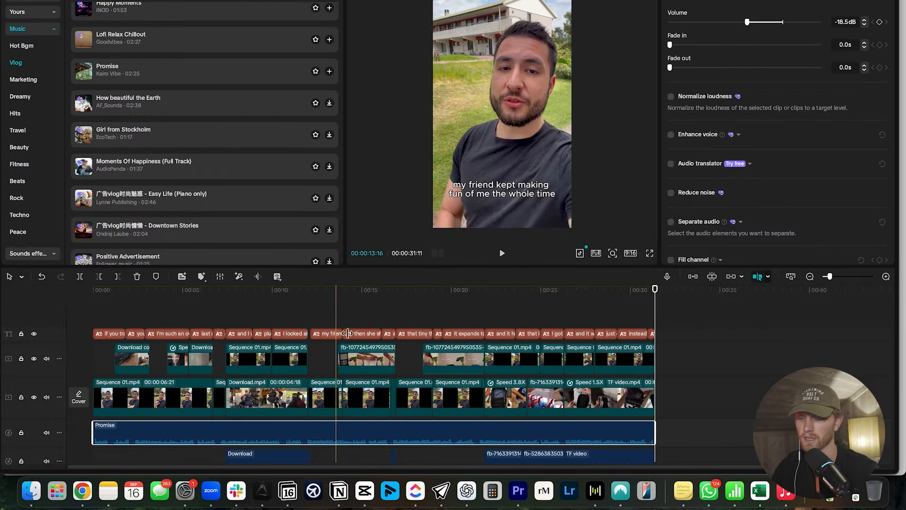
Replay the opening seconds of the edited ad and return to its beginning.
scroll(371, 379, down, 3)
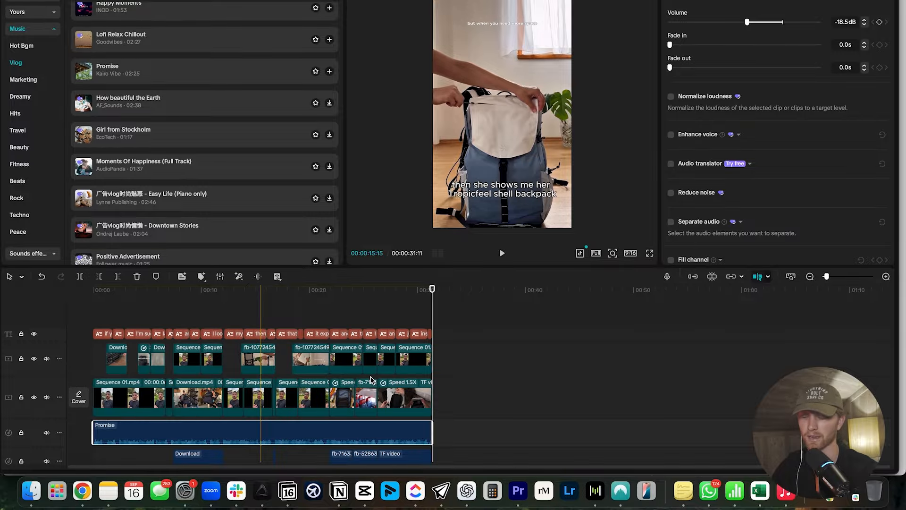
click(92, 289)
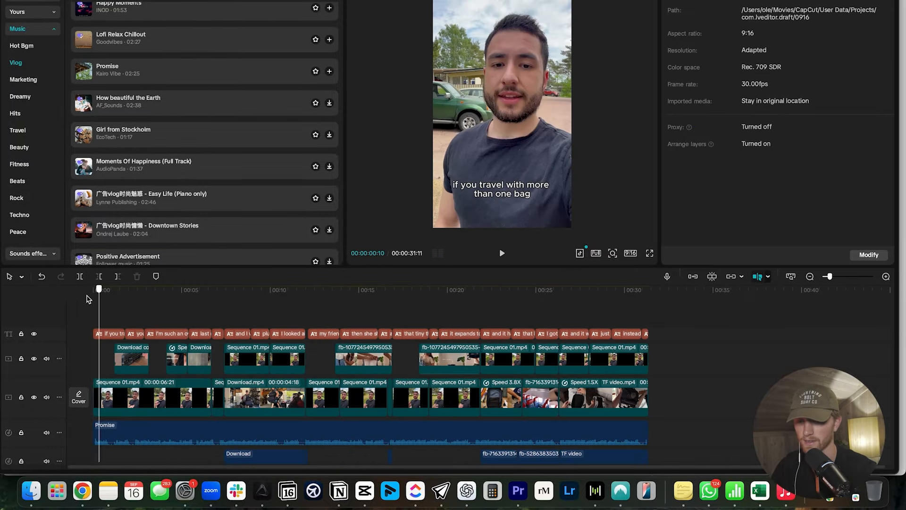
click(76, 295)
key(space)
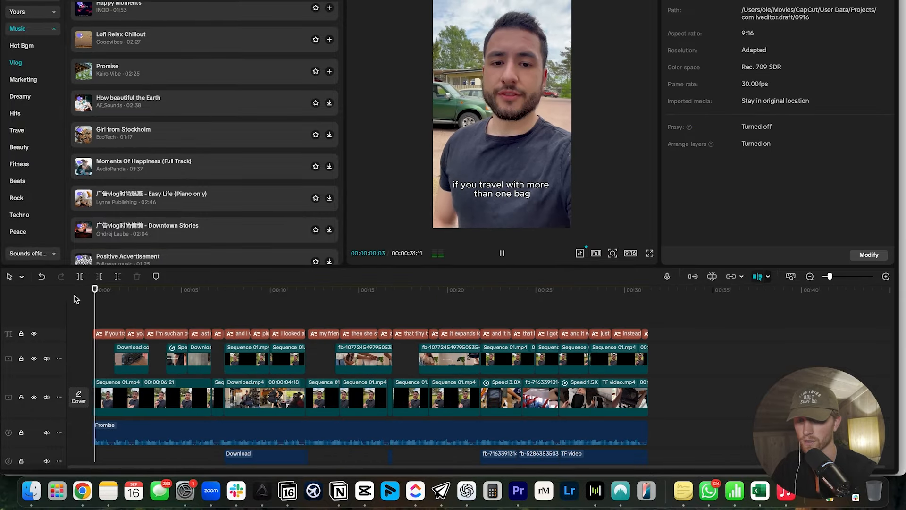
key(space)
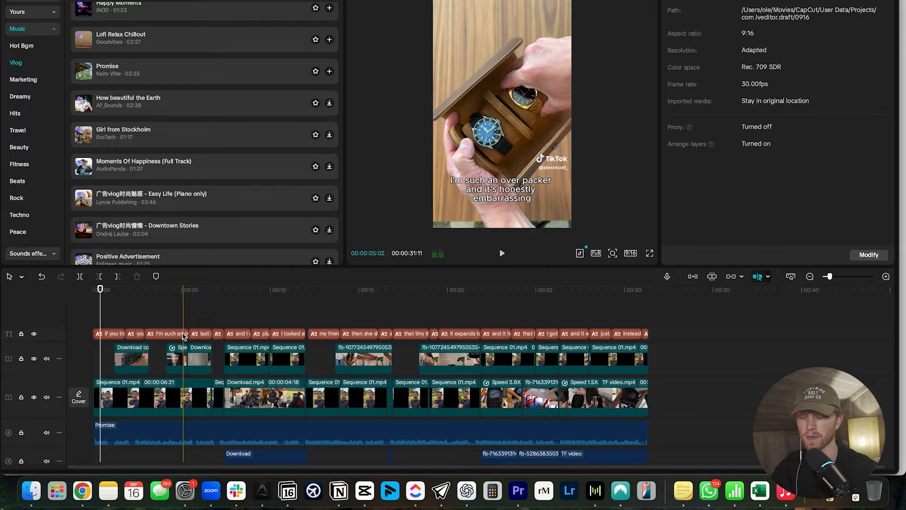
click(65, 293)
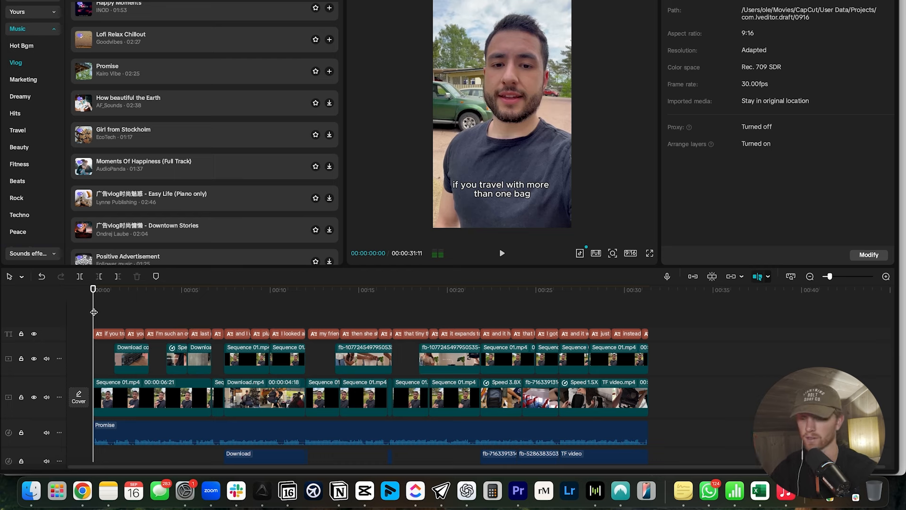
click(95, 290)
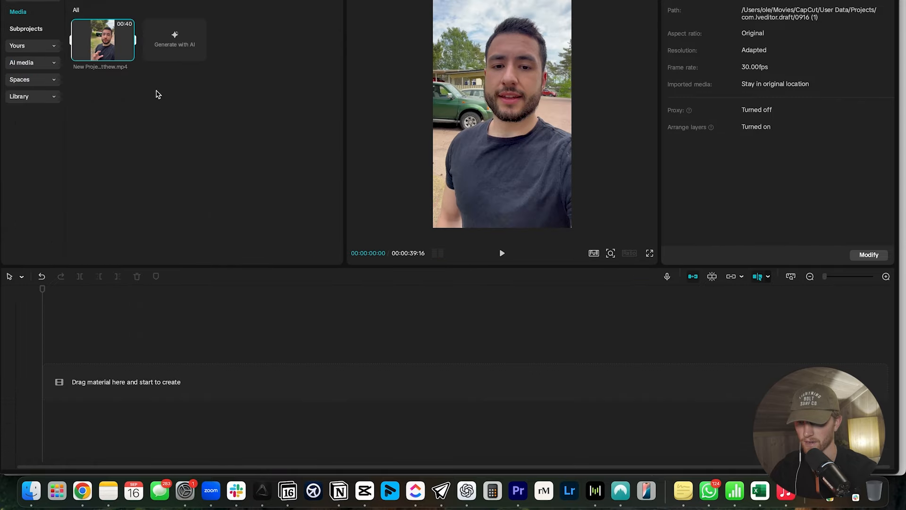
Place the New Project - Matthew.mp4 video at the start of the new project's empty timeline.
drag(124, 55, 93, 387)
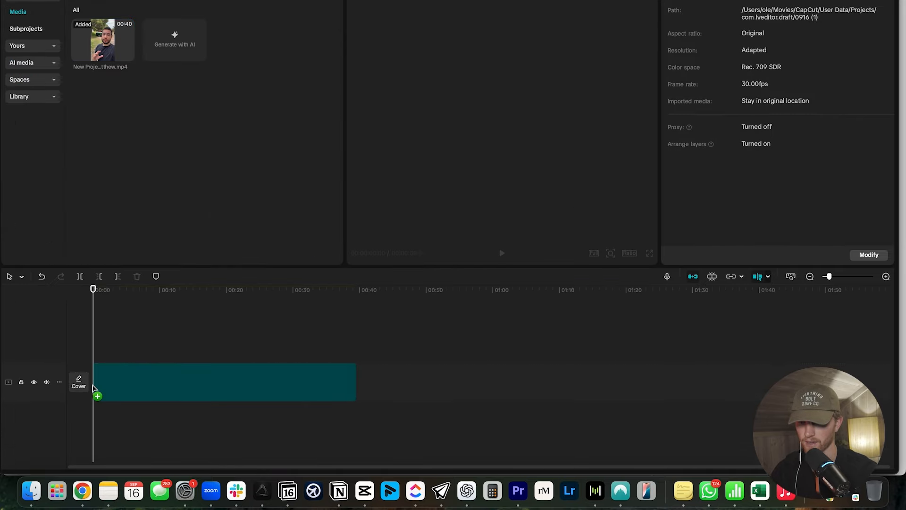
drag(115, 356, 112, 354)
scroll(212, 342, up, 5)
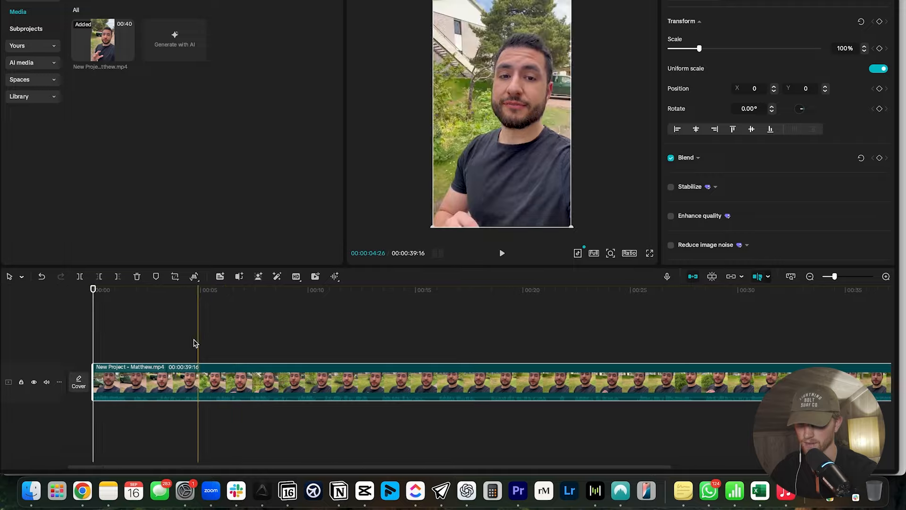
scroll(179, 340, left, 3)
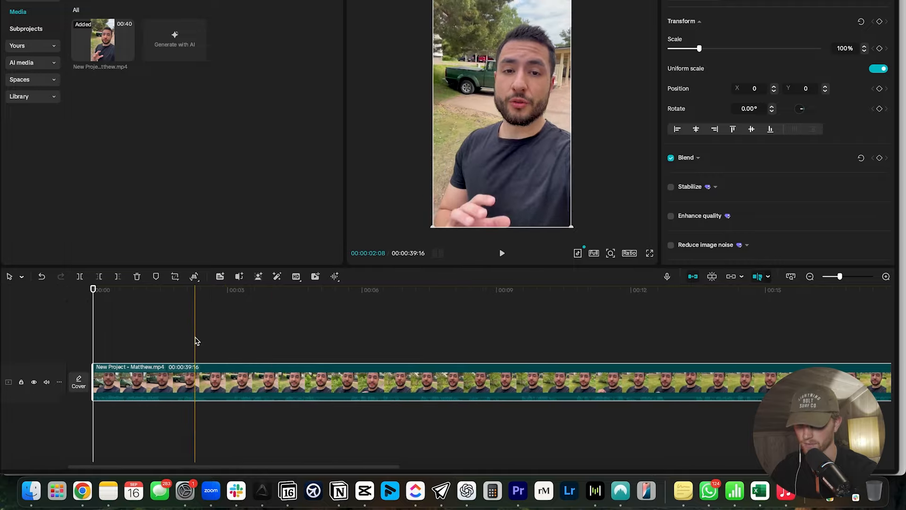
click(348, 348)
scroll(363, 348, up, 3)
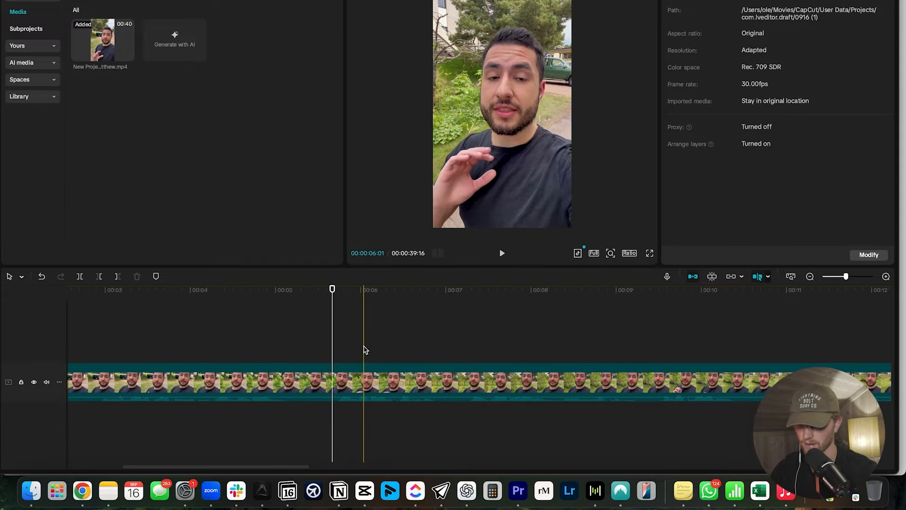
Split Matthew's clip at about 5 seconds, trim about 13 frames off the second part's start, and play across the cut.
click(295, 369)
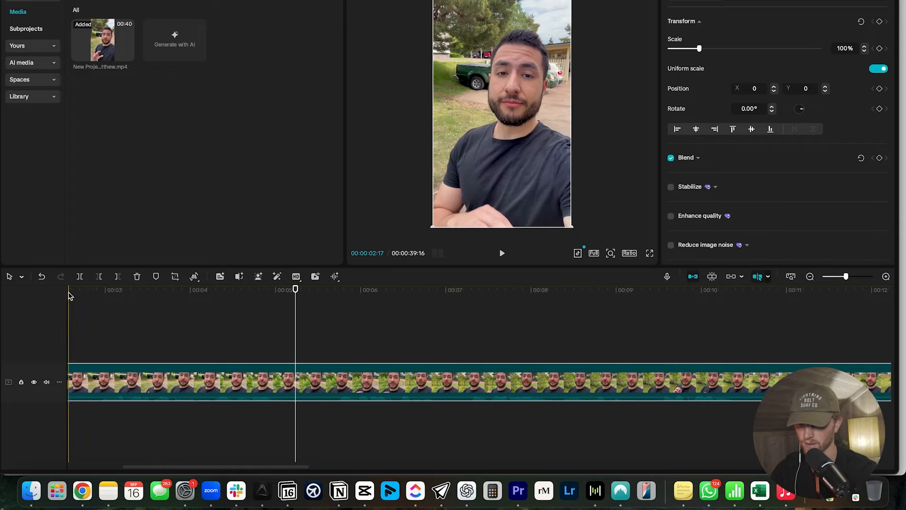
click(80, 277)
drag(296, 372, 331, 372)
scroll(267, 372, down, 3)
click(249, 337)
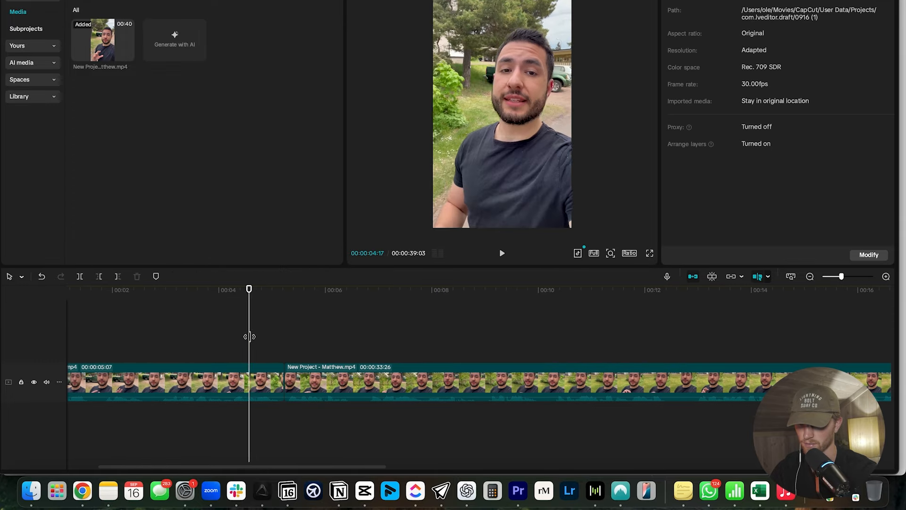
key(space)
key(space)
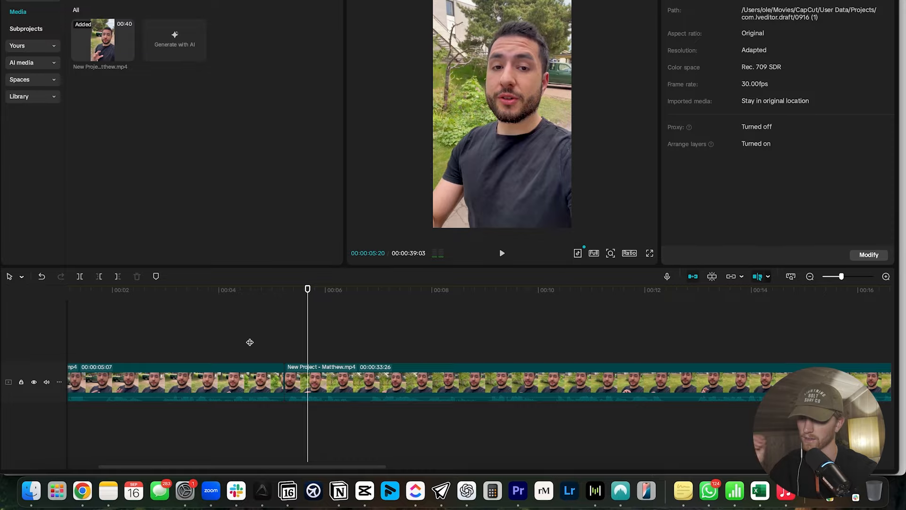
Import the fb-528638 backpack video from the Tropicfeel folder, raise the second Matthew clip one track, and place the backpack video beneath it.
scroll(367, 342, down, 4)
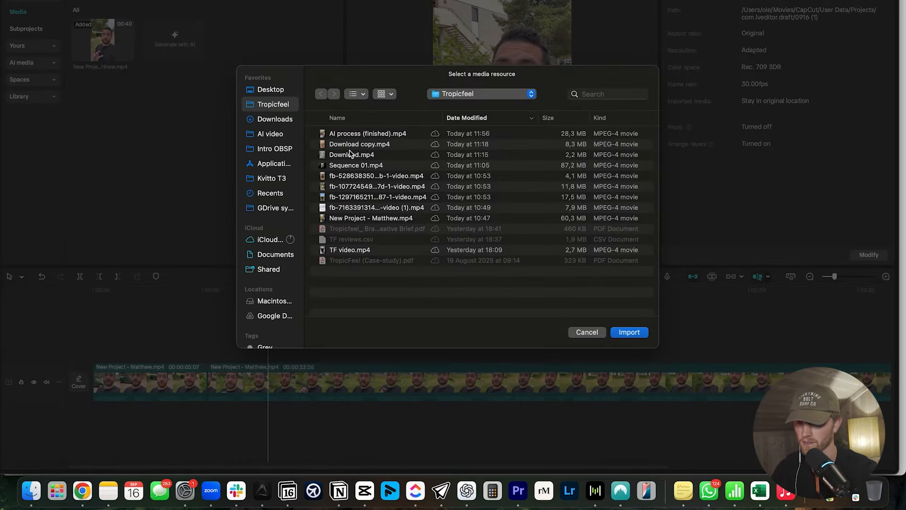
click(351, 175)
click(618, 332)
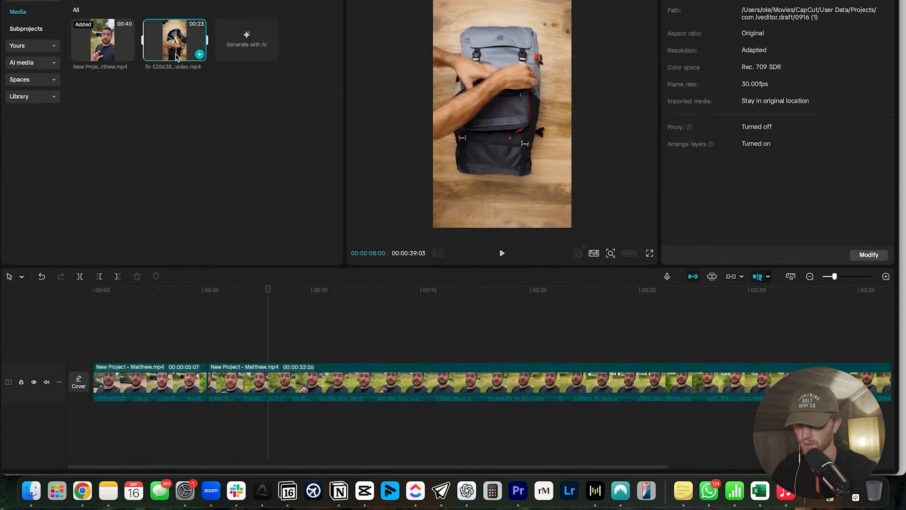
drag(251, 370, 232, 335)
drag(180, 58, 234, 383)
Apply Auto cutout to the upper Matthew clip and shrink him into the lower-right corner of the video frame.
click(244, 289)
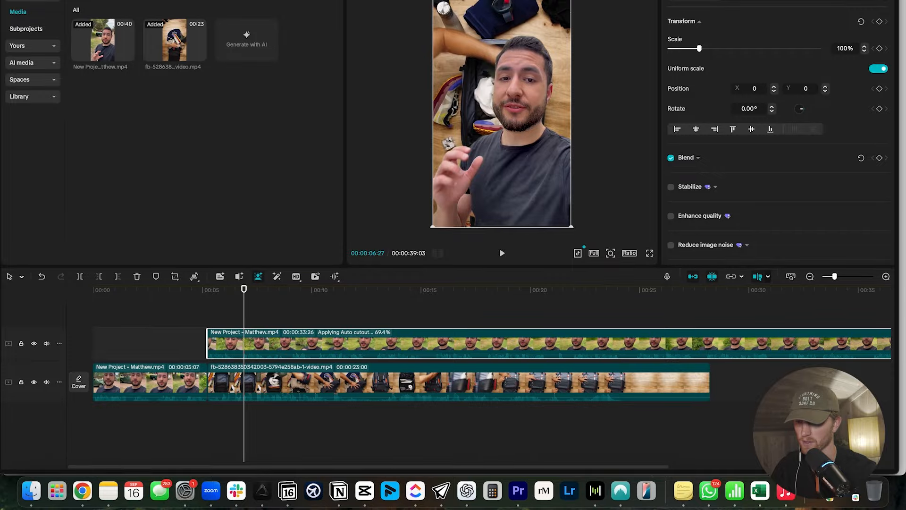
drag(502, 74, 544, 158)
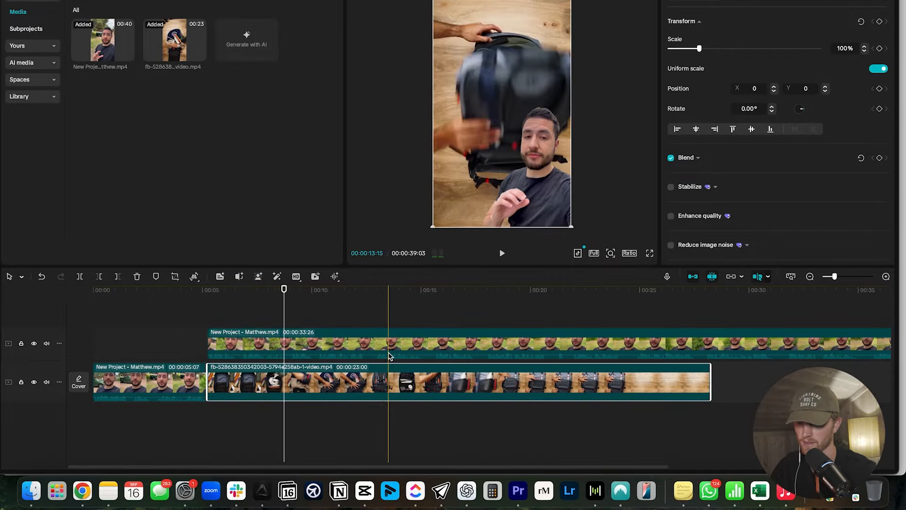
Generate automatic captions in English, with bilingual captions set to None.
scroll(304, 354, down, 2)
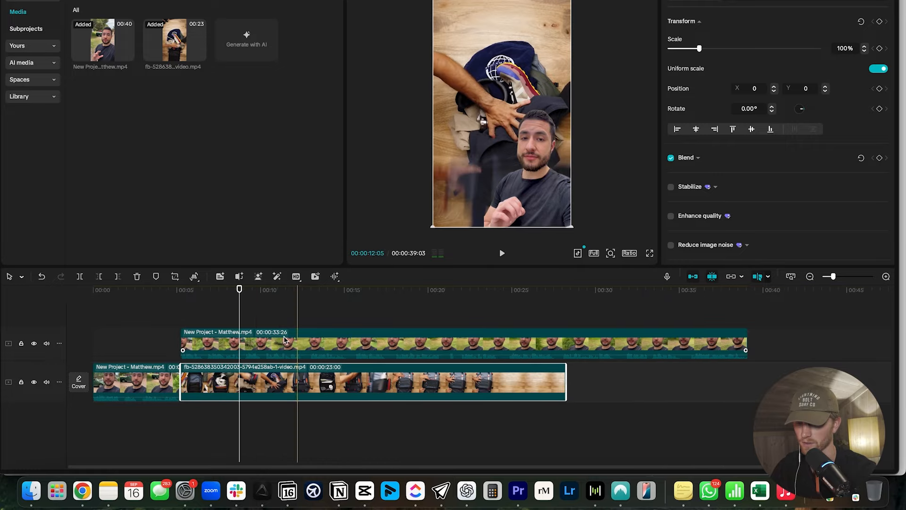
click(139, 324)
click(160, 1)
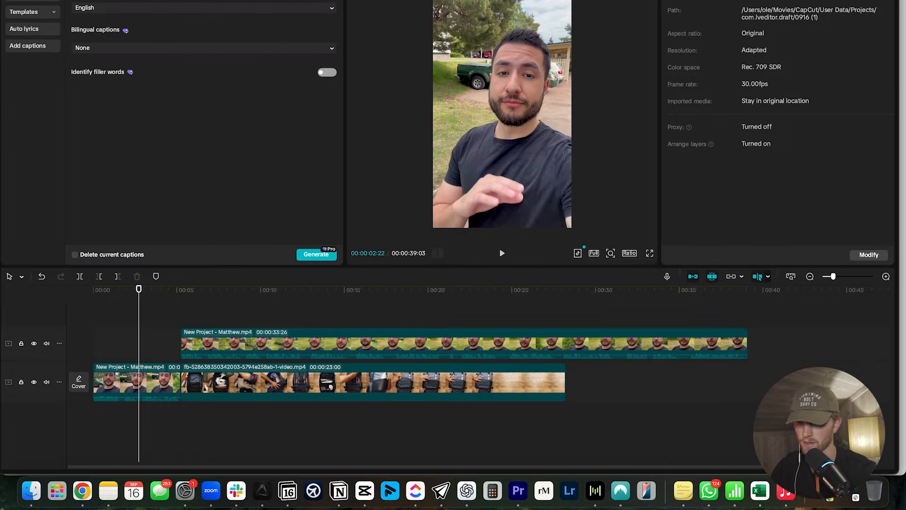
click(309, 255)
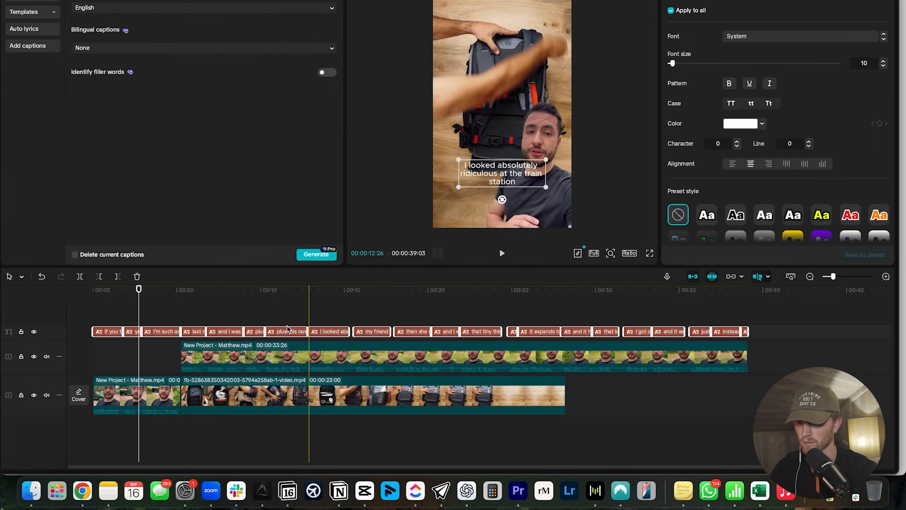
Apply the plain white lowercase "quick" text template to all captions and play the video from the start.
click(755, 2)
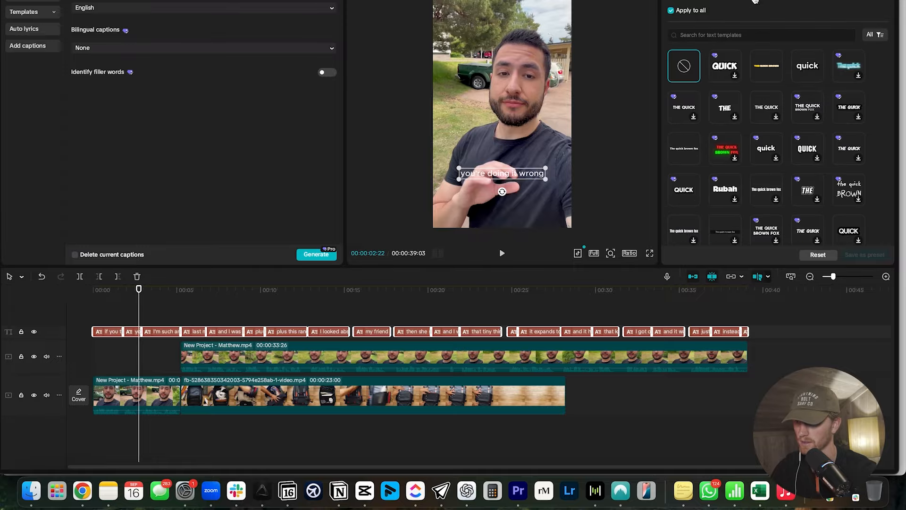
click(807, 70)
click(92, 291)
key(space)
click(244, 313)
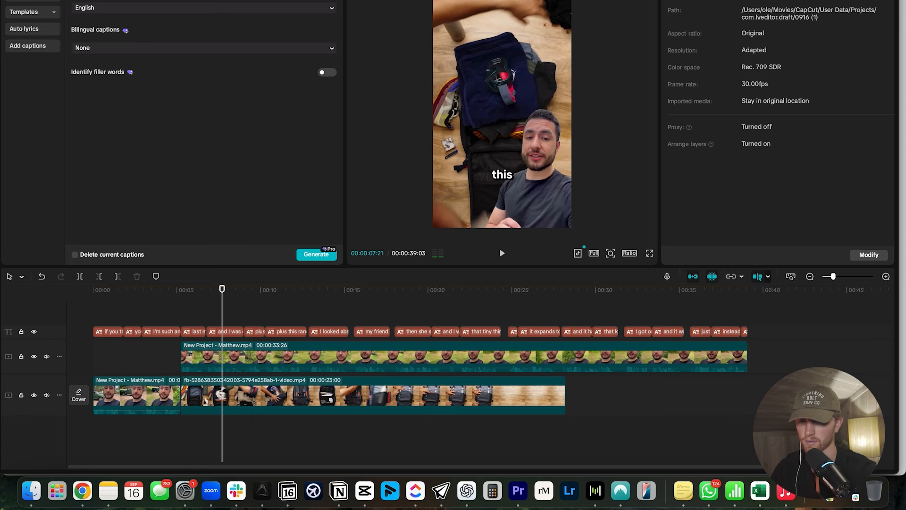
Find the track Promise in the Vlog music category and add it as background music from the start of the timeline.
click(45, 1)
scroll(158, 105, down, 10)
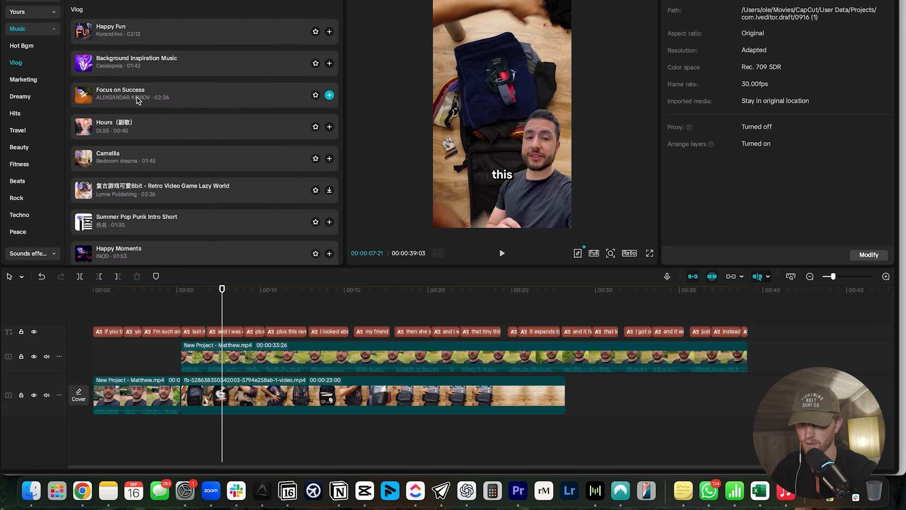
scroll(142, 109, down, 1)
scroll(136, 142, down, 3)
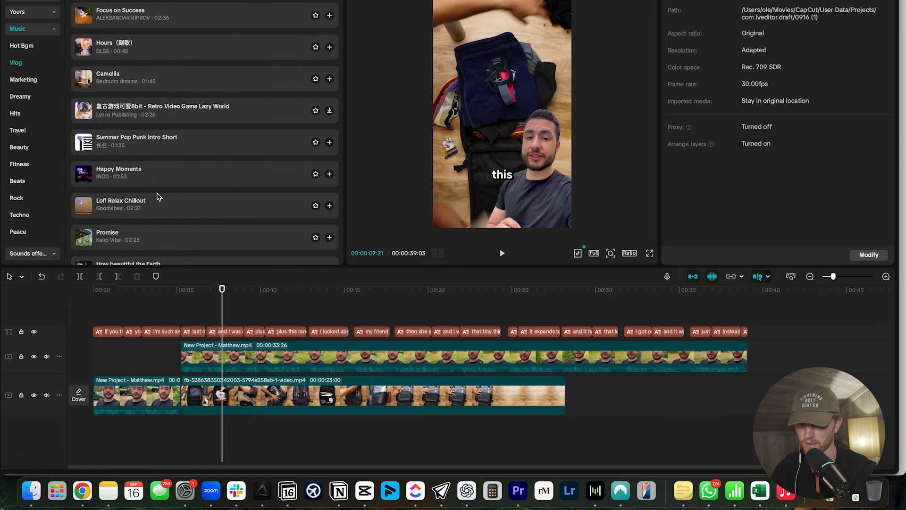
drag(166, 190, 149, 464)
drag(93, 439, 93, 438)
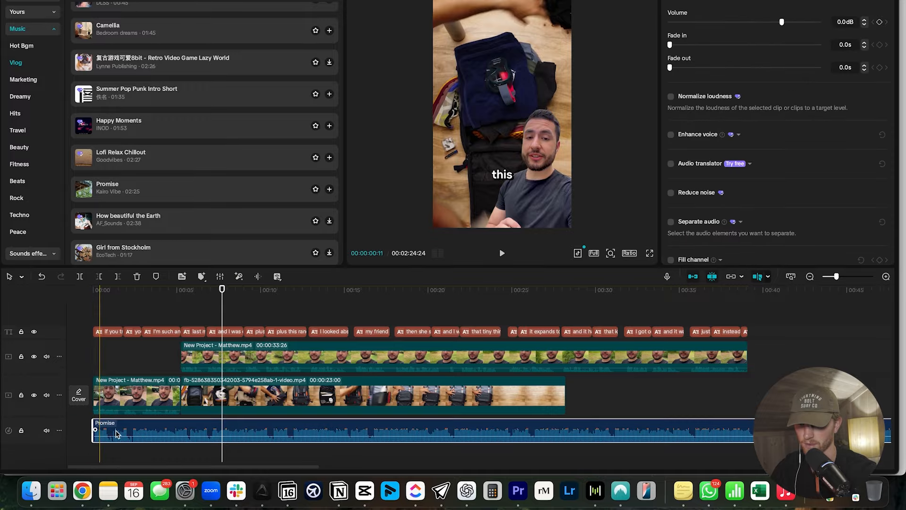
Lower the Promise music track's volume to -17.8 dB and play the ad from the start to check the mix.
drag(142, 412, 168, 433)
drag(121, 296, 63, 292)
key(space)
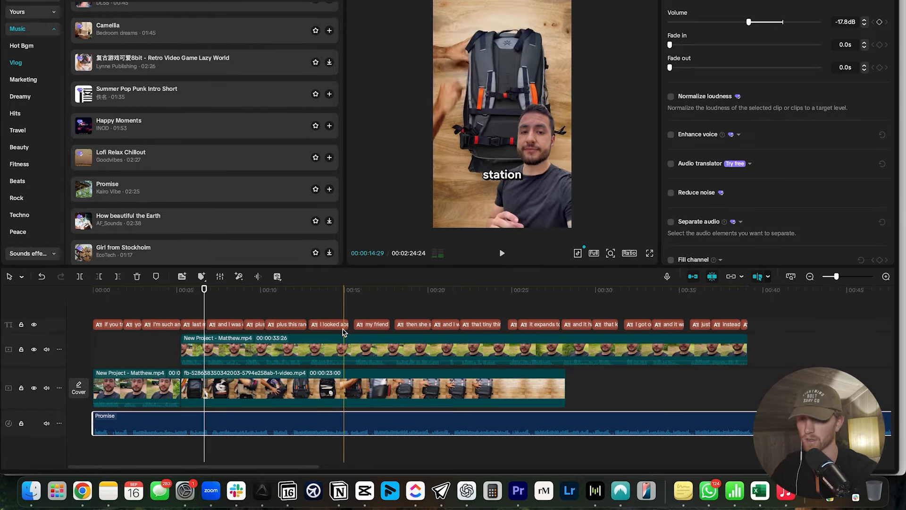
key(super+minus)
key(super+minus)
click(468, 357)
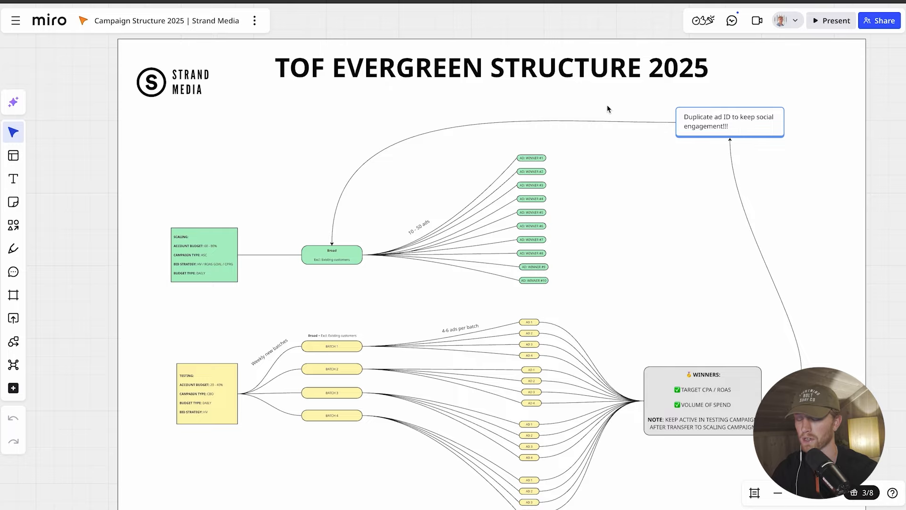
Examine the scaling campaign's budget share, campaign type, bid strategy and budget type in the TOF Evergreen Structure 2025 diagram on the Miro board.
scroll(279, 269, down, 1)
scroll(278, 269, up, 3)
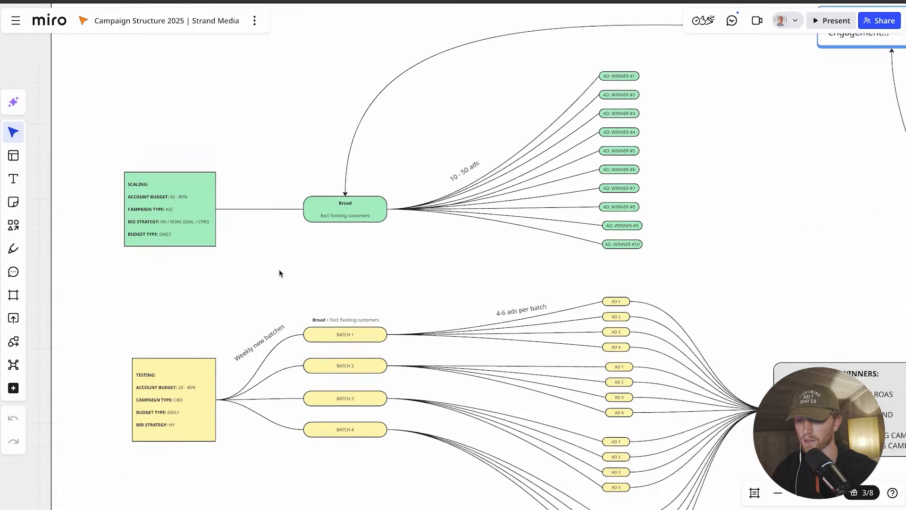
scroll(279, 270, left, 1)
scroll(278, 269, up, 4)
scroll(230, 244, up, 2)
scroll(224, 239, right, 1)
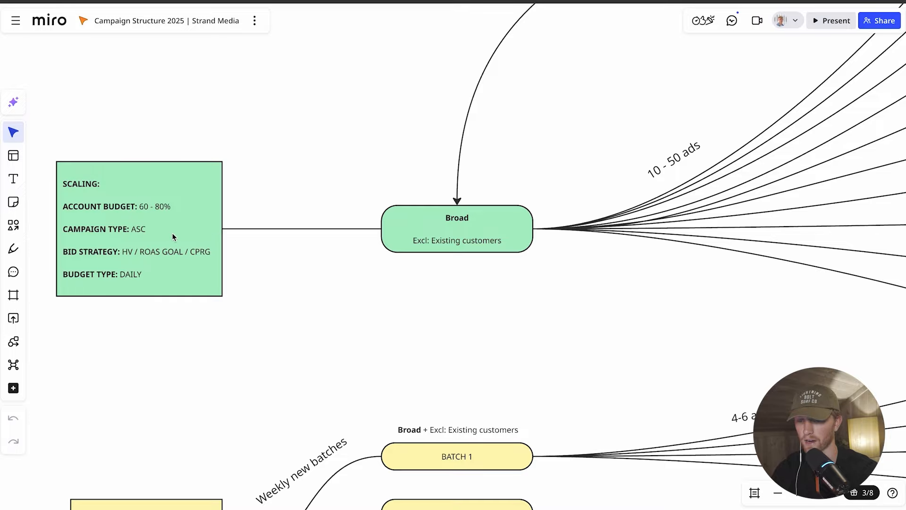
scroll(175, 232, up, 1)
scroll(175, 232, left, 1)
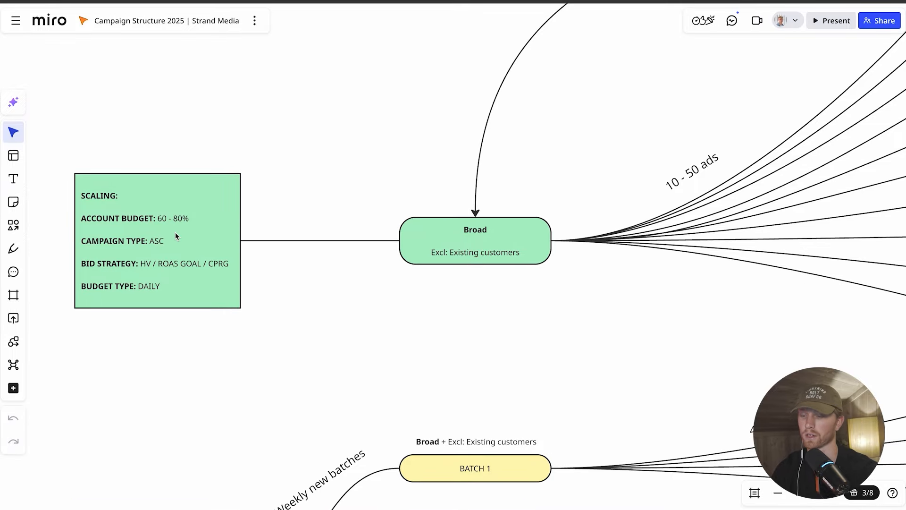
scroll(206, 241, down, 1)
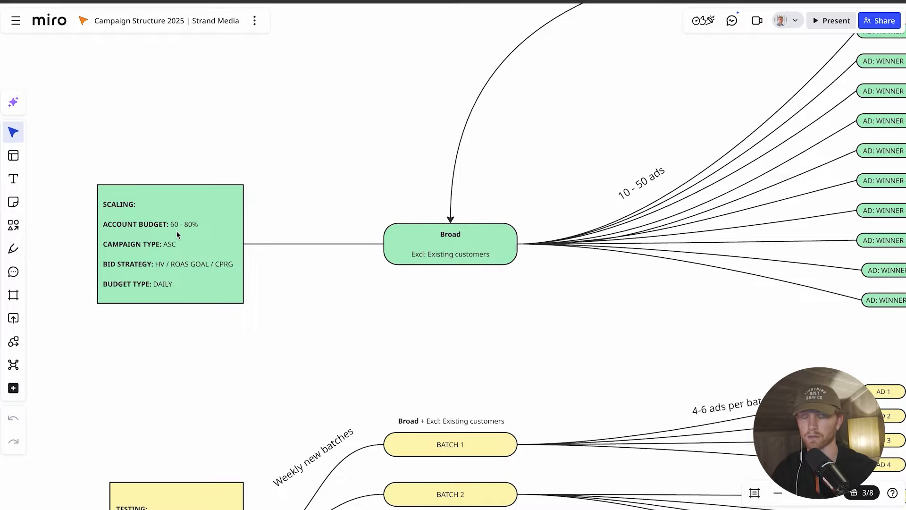
scroll(261, 253, up, 2)
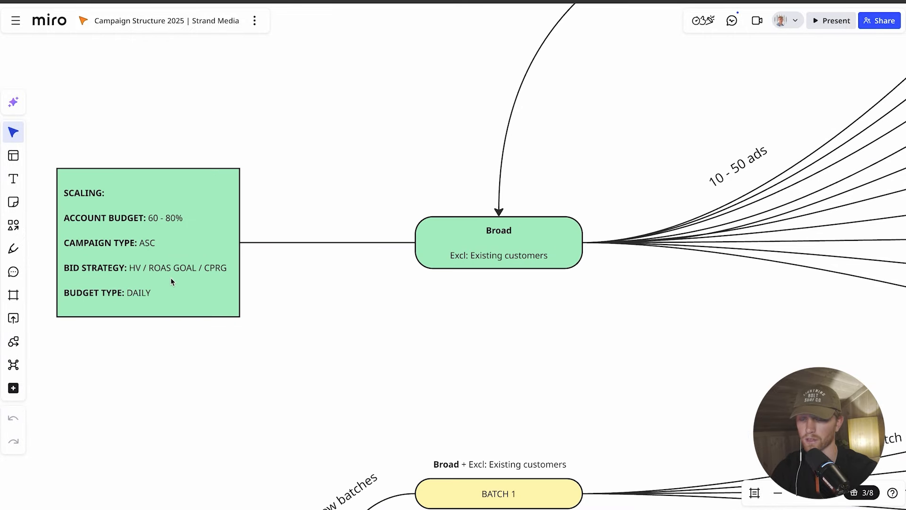
scroll(171, 277, left, 1)
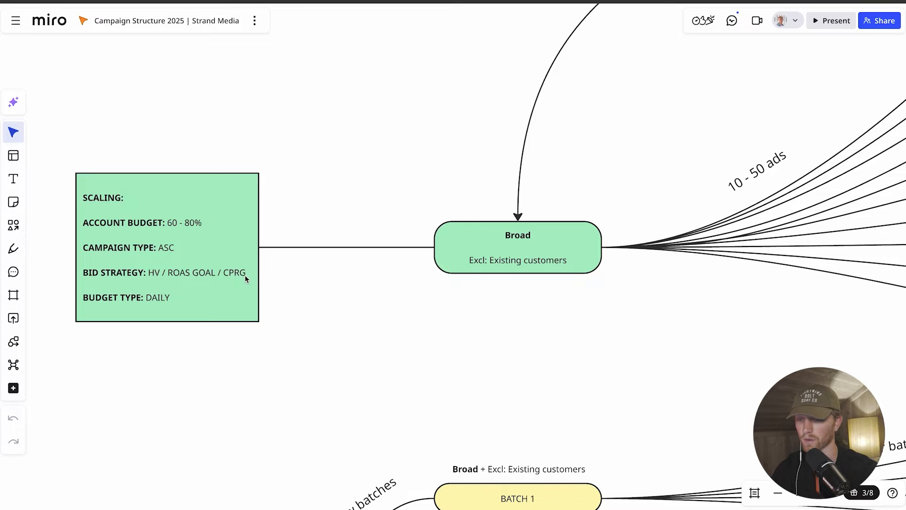
Examine the scaling campaign's Broad ad set and the winner ads branching from it.
scroll(248, 275, down, 1)
scroll(232, 276, down, 1)
scroll(231, 276, right, 3)
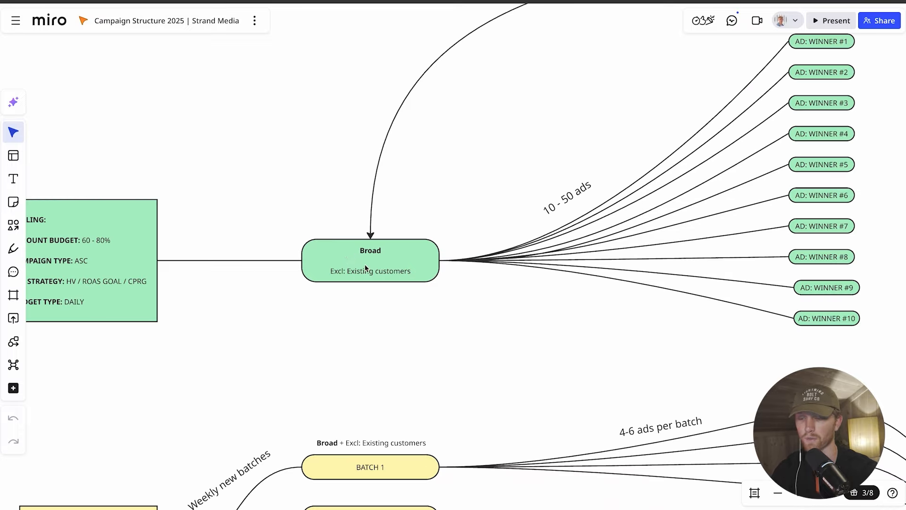
scroll(342, 245, right, 2)
scroll(342, 245, down, 1)
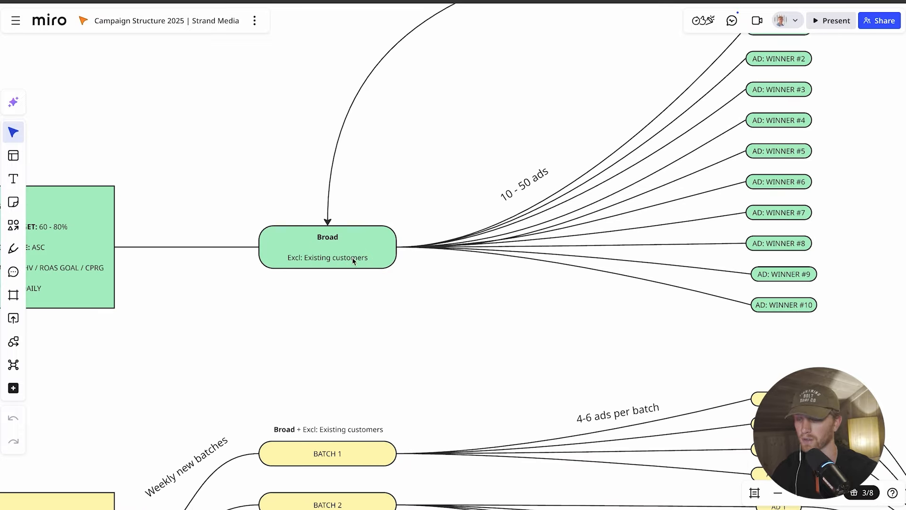
scroll(363, 262, down, 1)
scroll(363, 263, right, 2)
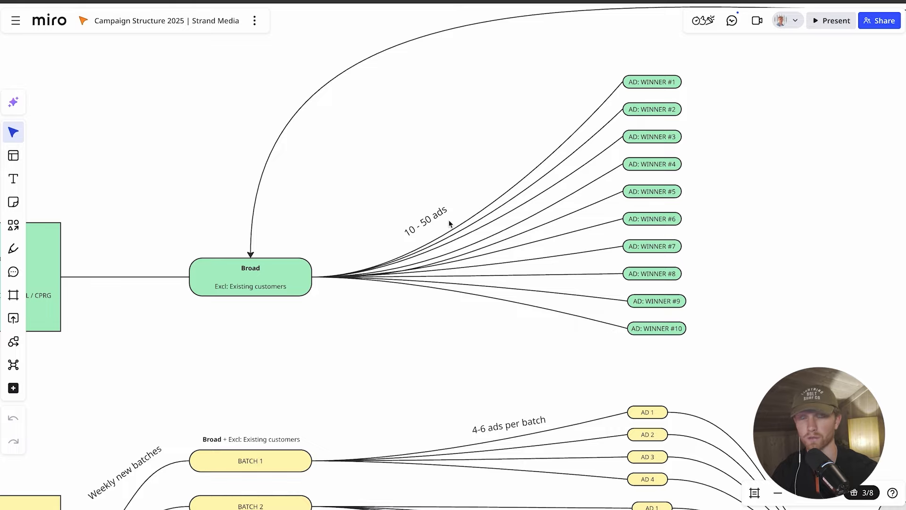
Examine the testing campaign's settings and the weekly batches connected to it.
scroll(536, 247, down, 1)
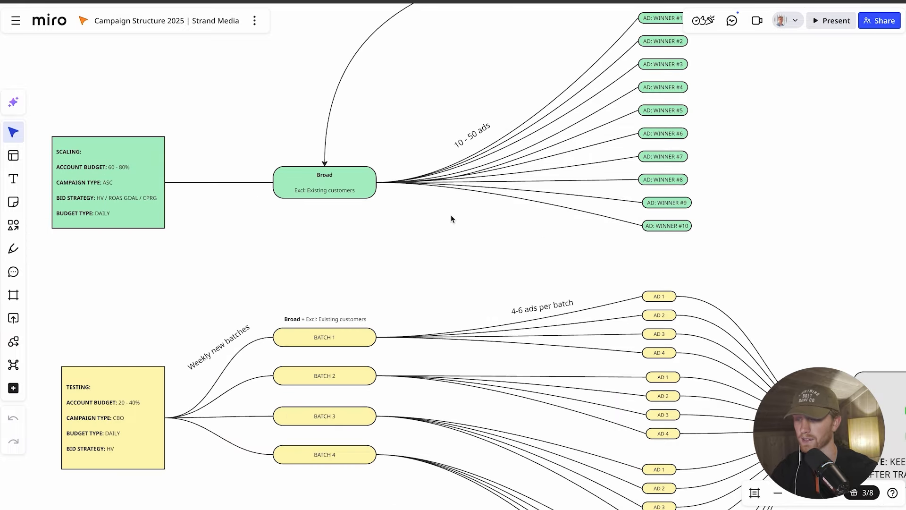
scroll(420, 221, down, 1)
scroll(420, 221, left, 1)
scroll(418, 220, down, 3)
scroll(346, 233, up, 2)
scroll(346, 233, left, 2)
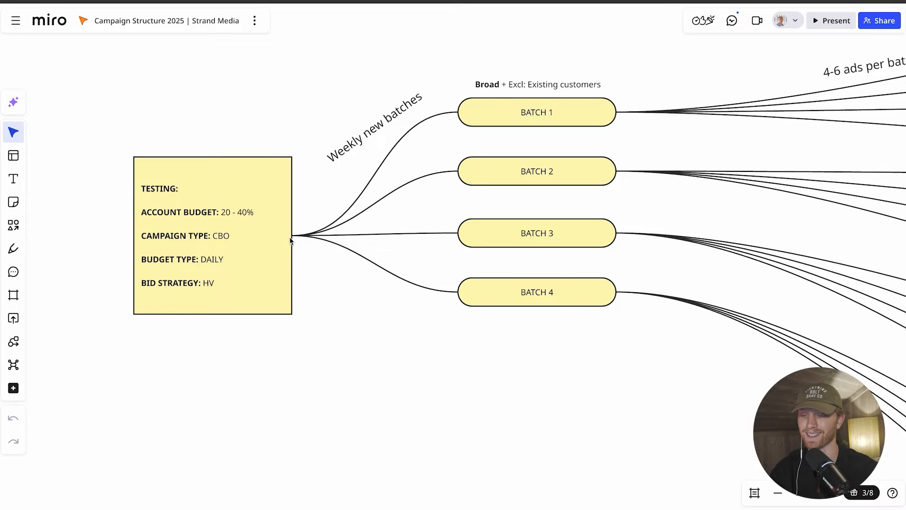
scroll(259, 236, up, 3)
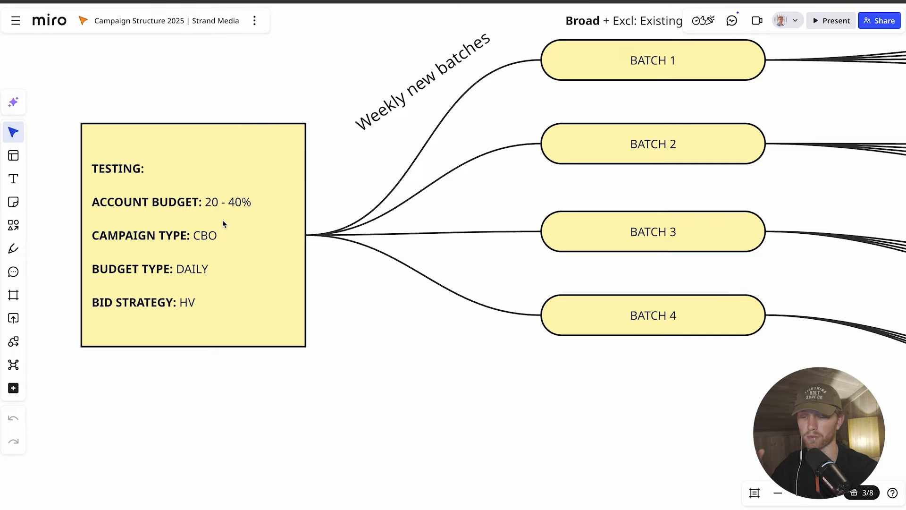